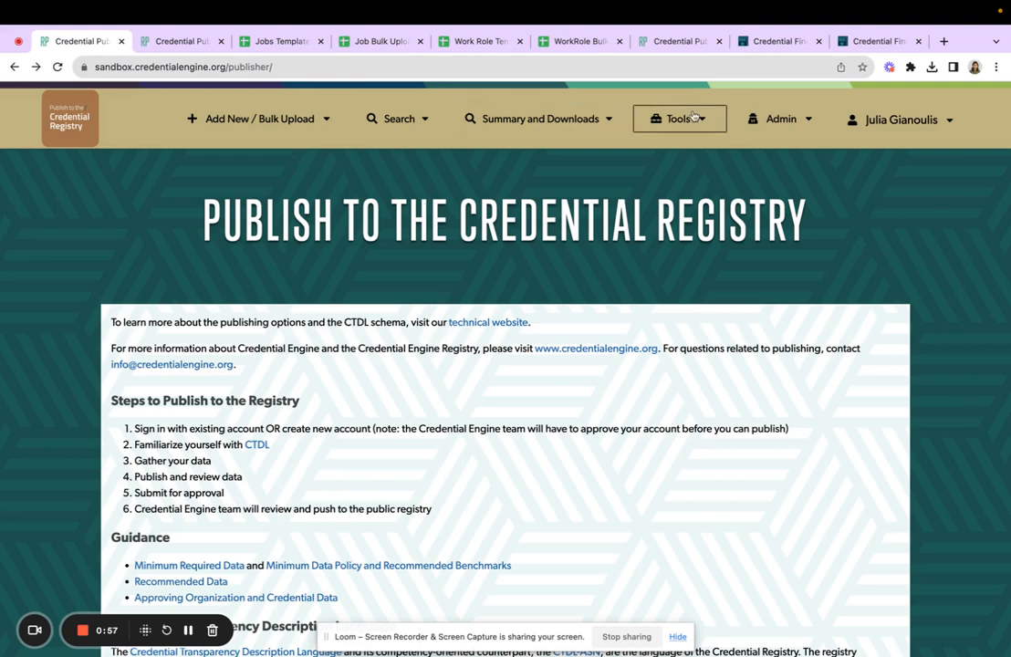
Open the bulk CSV upload page for Jobs and choose Credential Engine Administration - Sandbox local as the organization
left_click(321, 123)
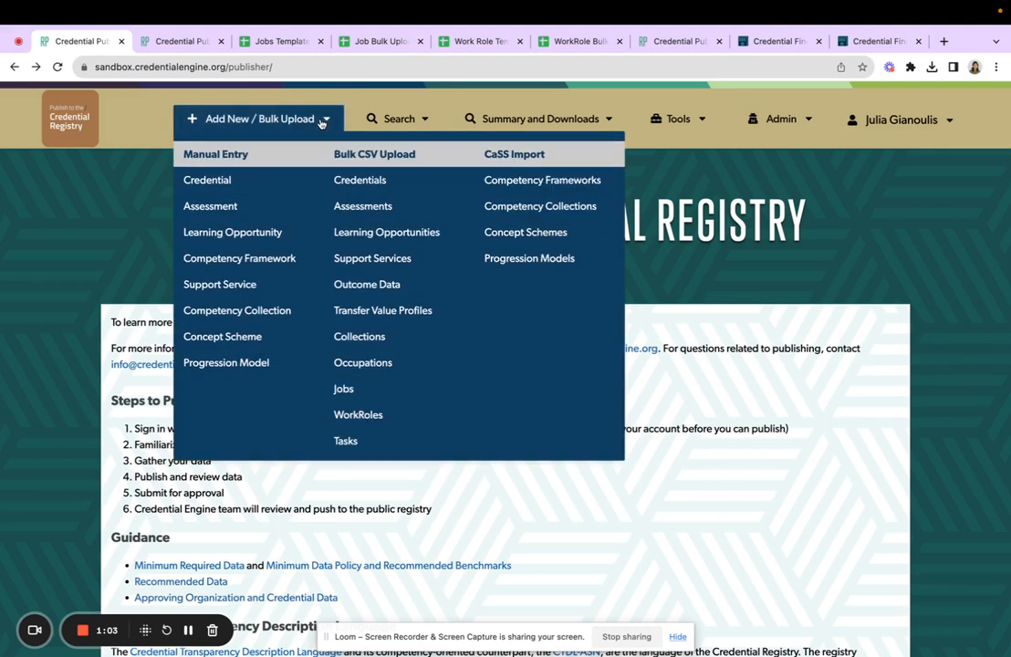
left_click(343, 390)
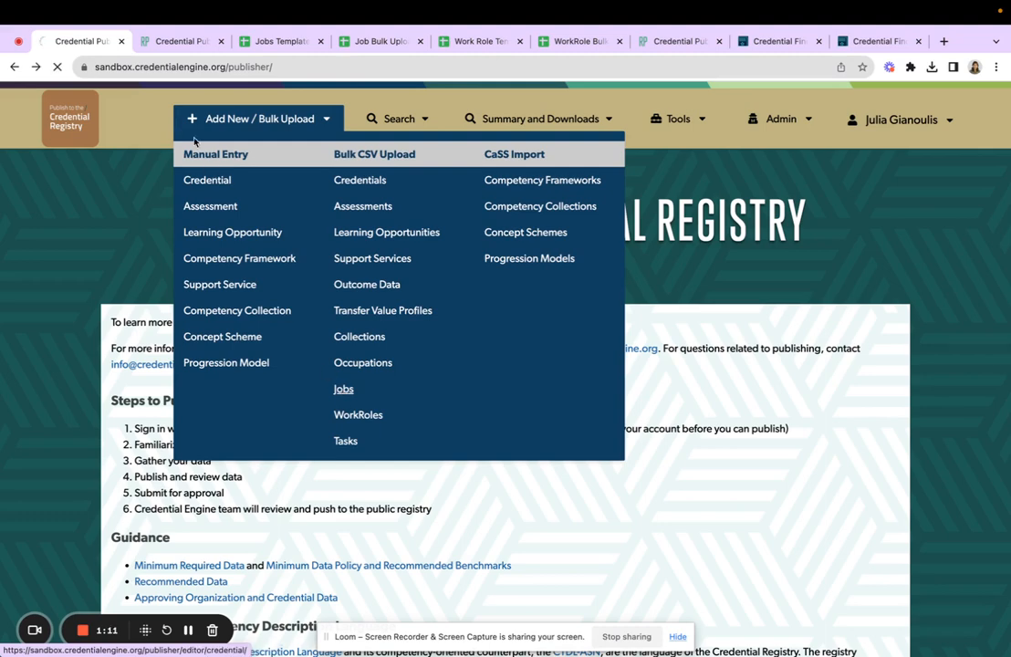
left_click(173, 41)
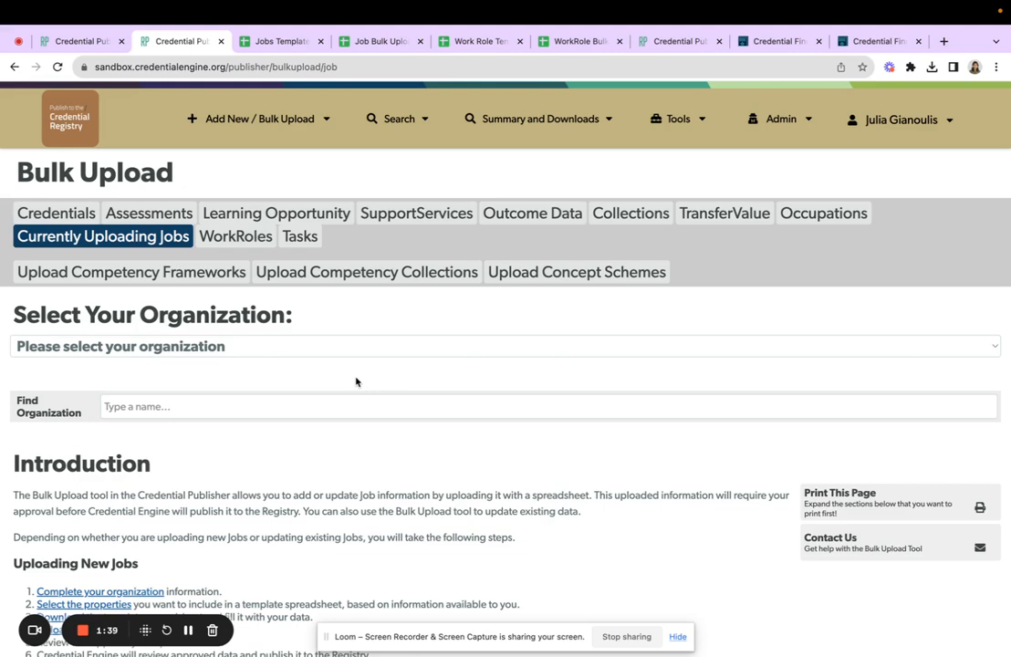
left_click(251, 347)
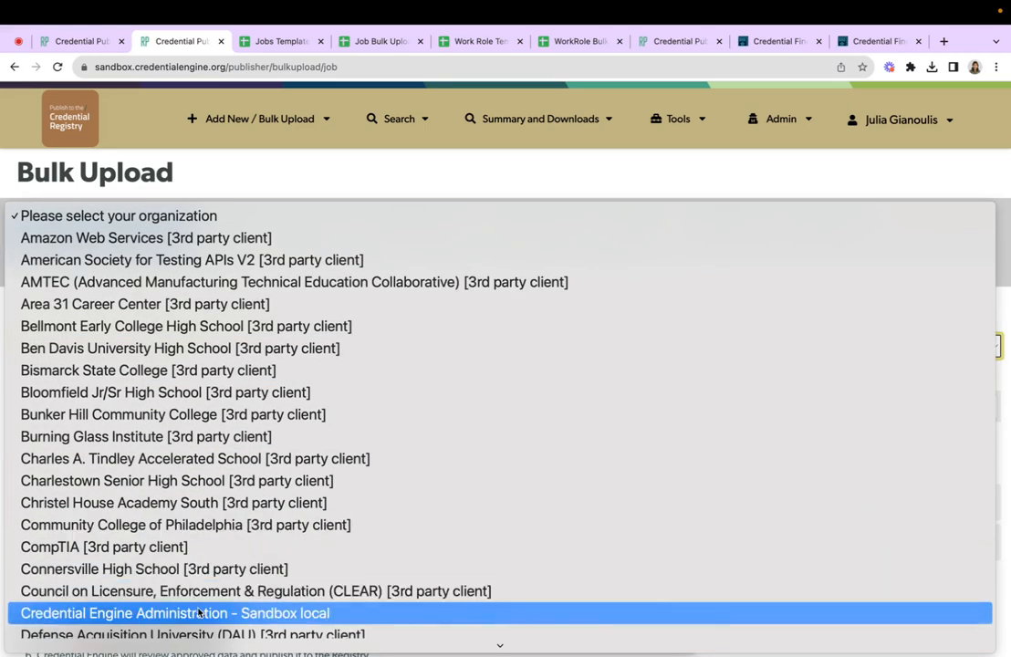
left_click(199, 613)
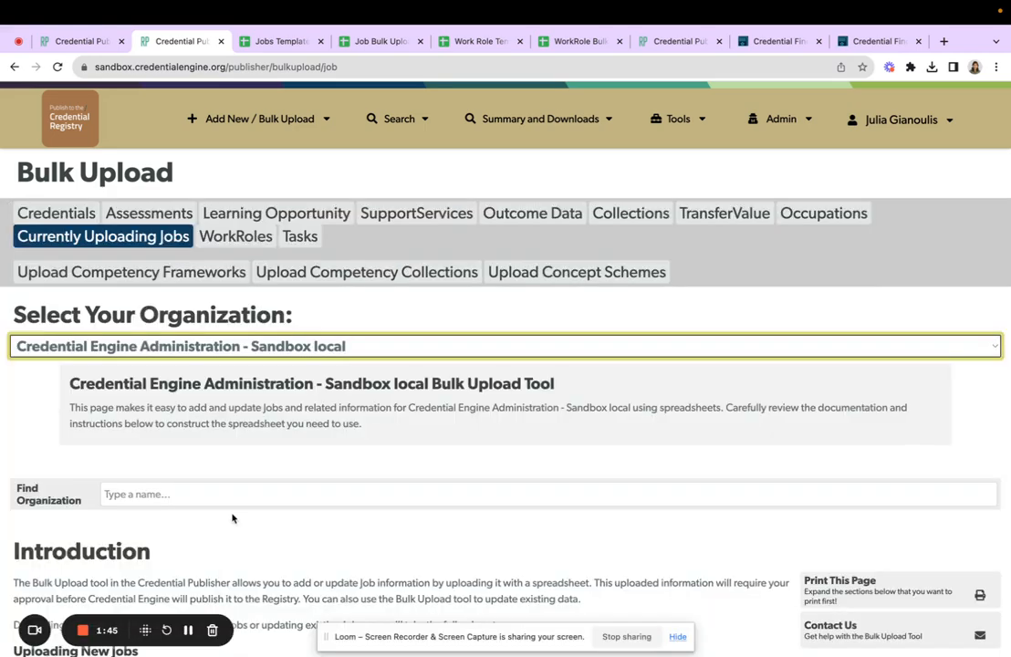
Review the Jobs bulk upload introduction and expand My Organizations under Step 1 to examine the organization's address and manifest details
scroll(232, 518, "down", 3)
scroll(232, 516, "down", 2)
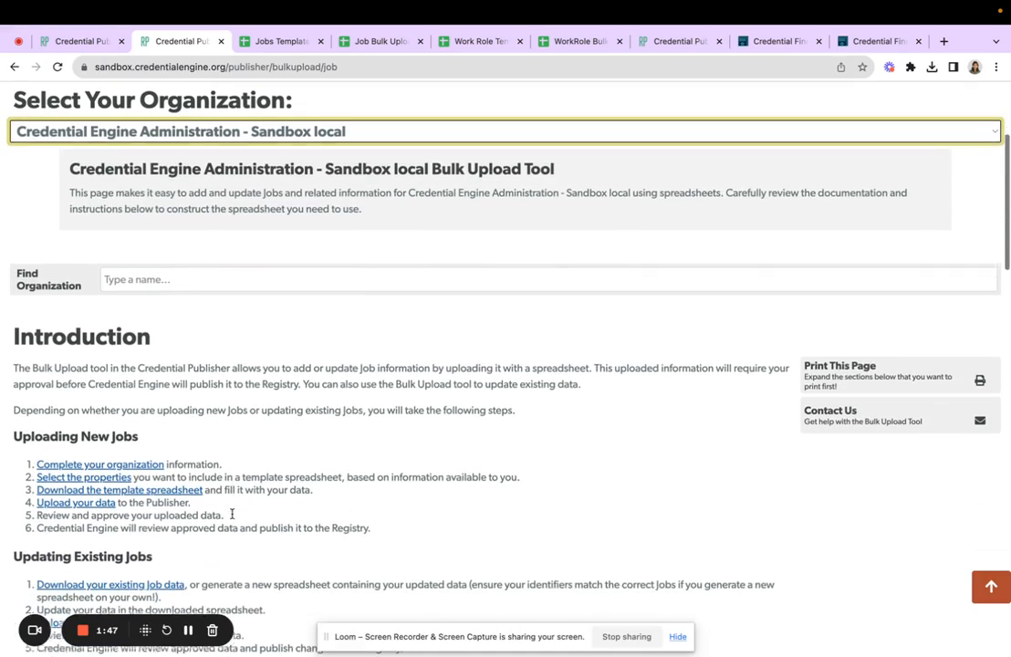
scroll(369, 478, "down", 2)
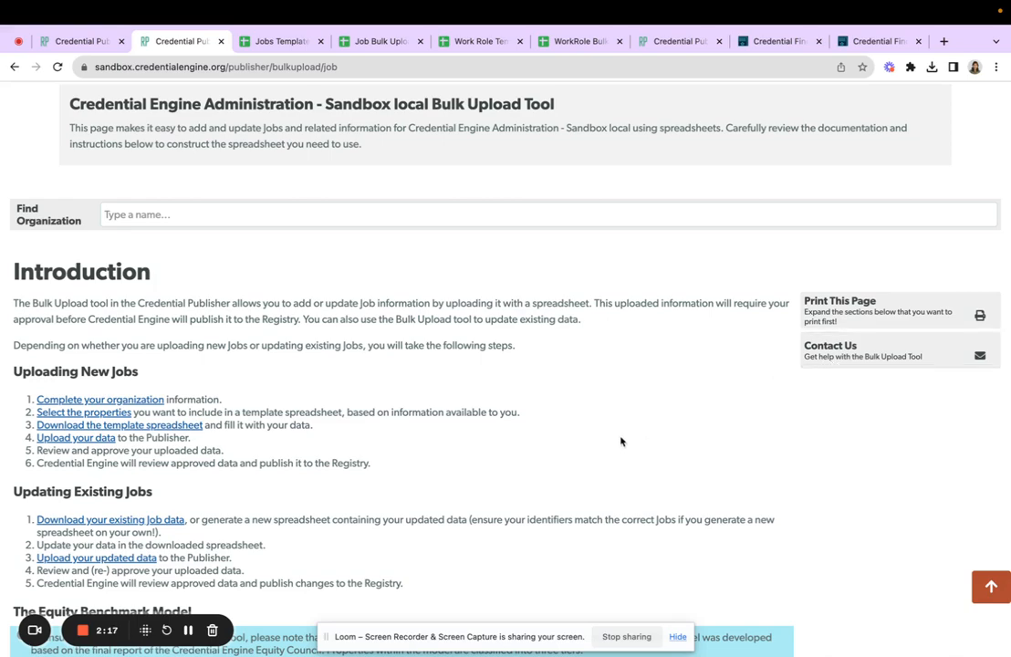
scroll(619, 442, "down", 4)
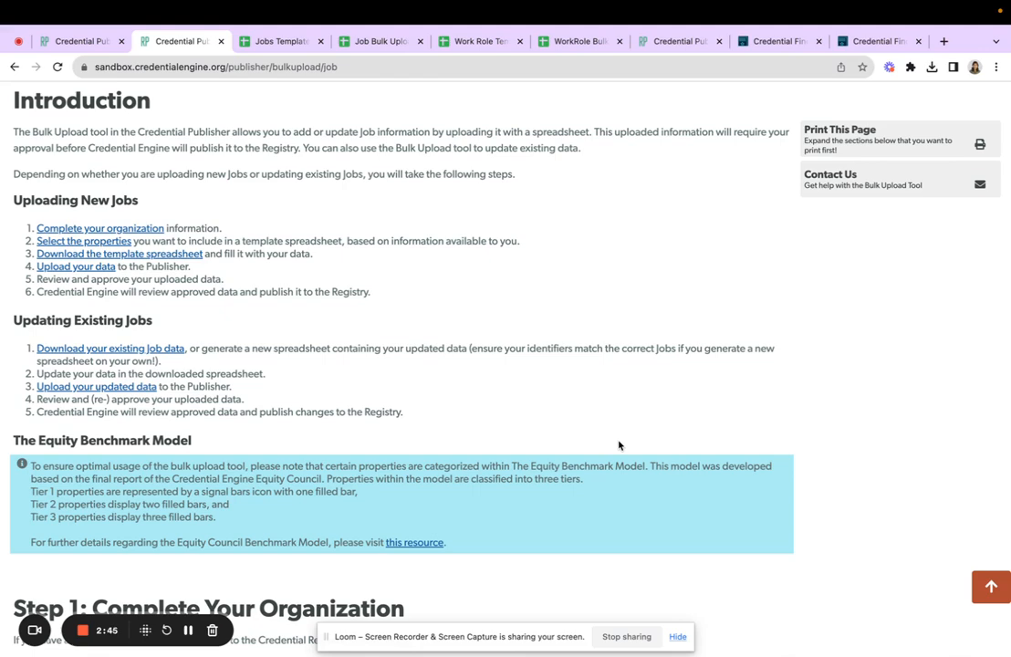
scroll(619, 446, "down", 2)
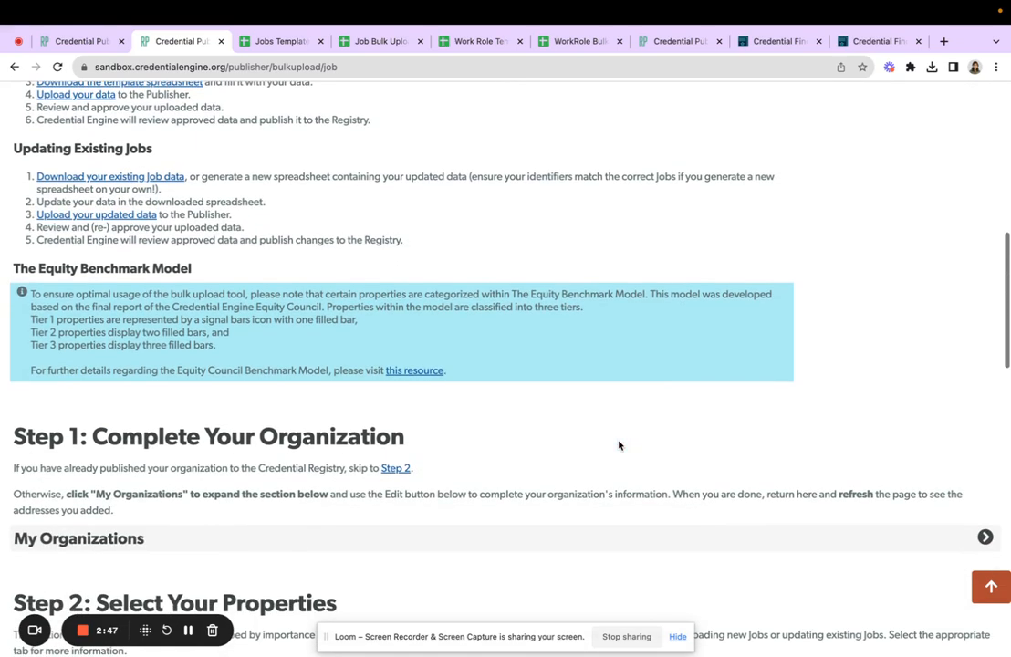
scroll(619, 445, "down", 1)
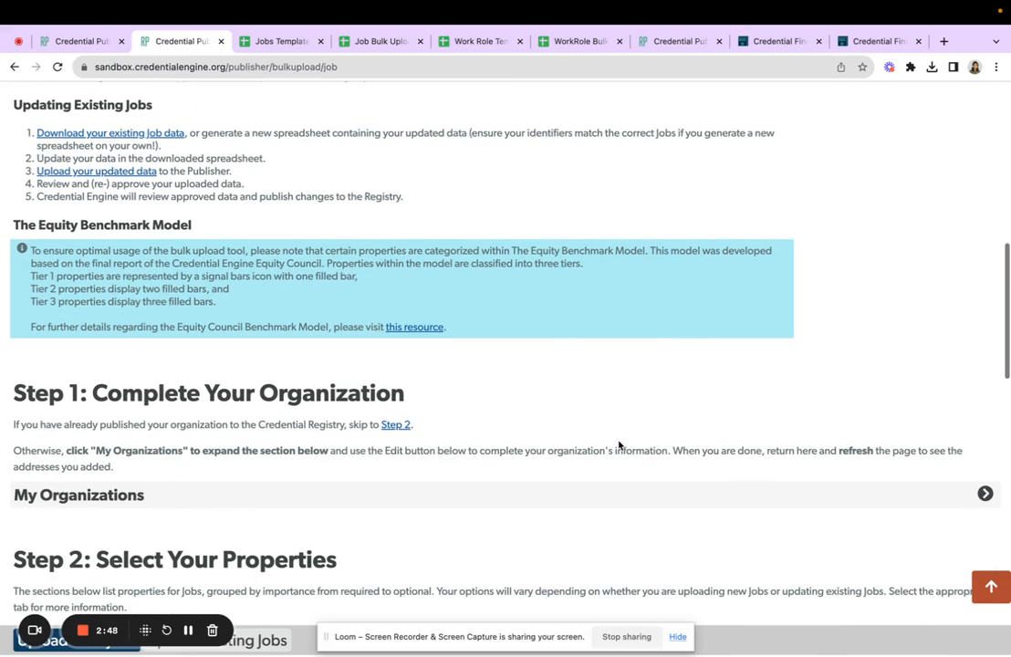
left_click(648, 491)
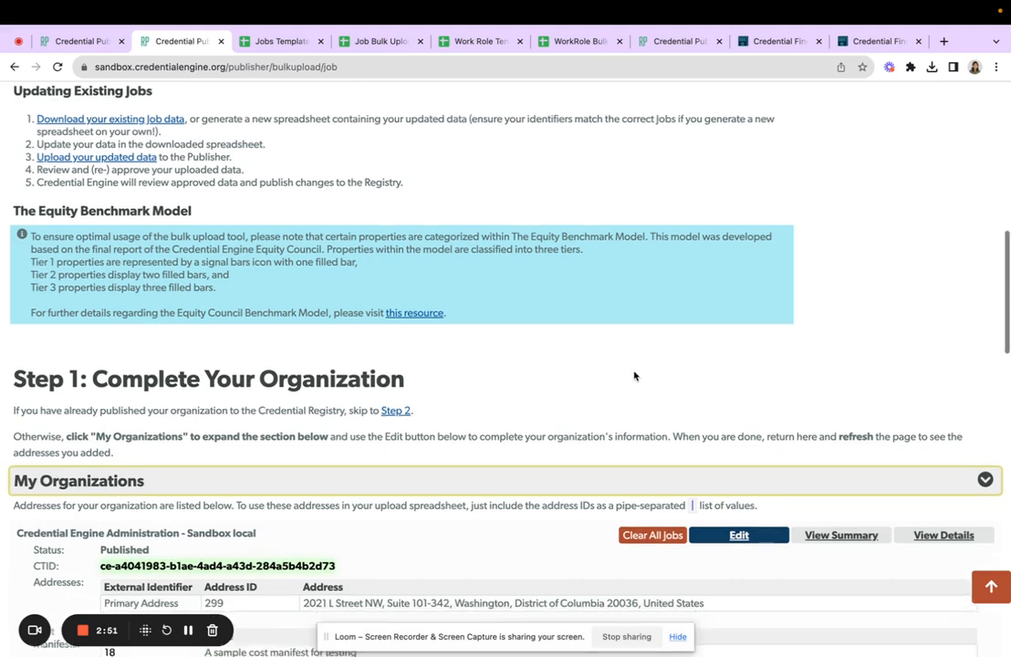
scroll(636, 379, "down", 1)
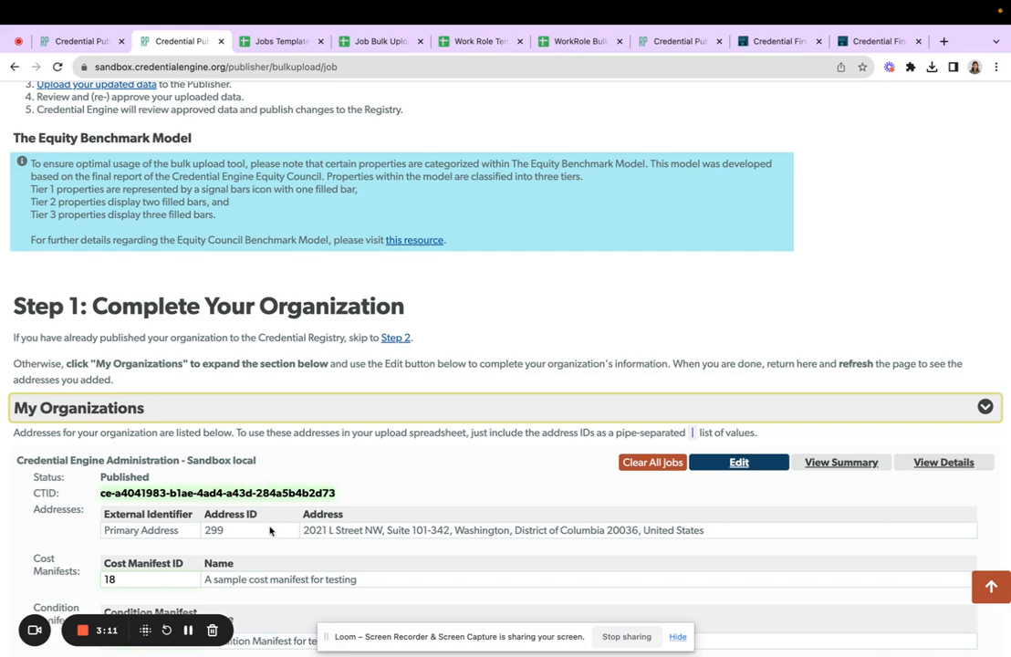
Expand the Required Properties for uploading new Jobs under Step 2 and review their descriptions and data requirements
scroll(270, 531, "down", 2)
scroll(270, 531, "down", 4)
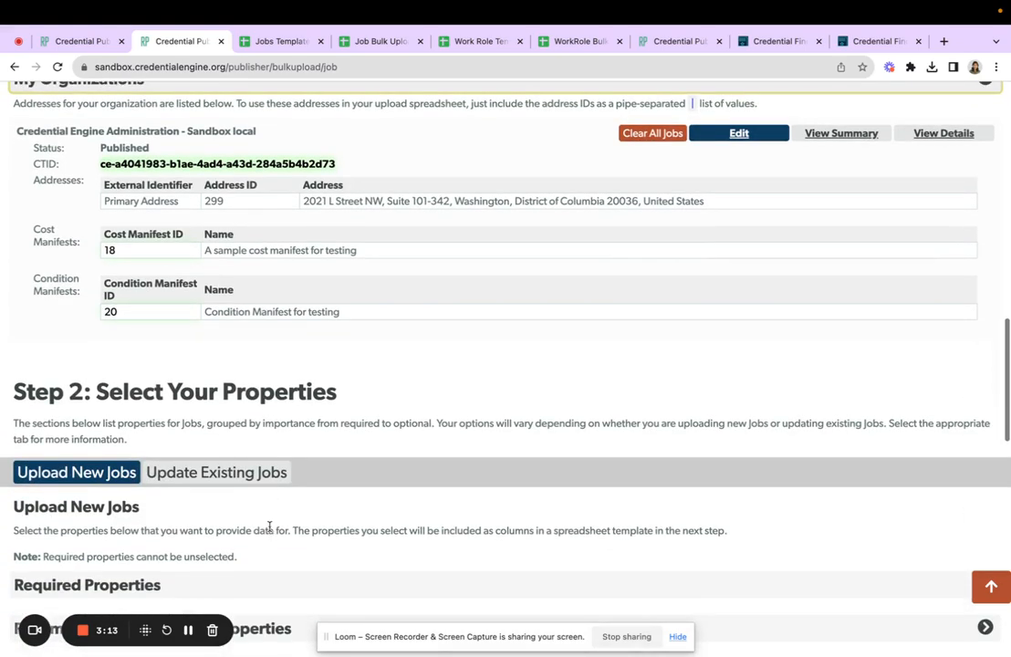
scroll(269, 527, "down", 1)
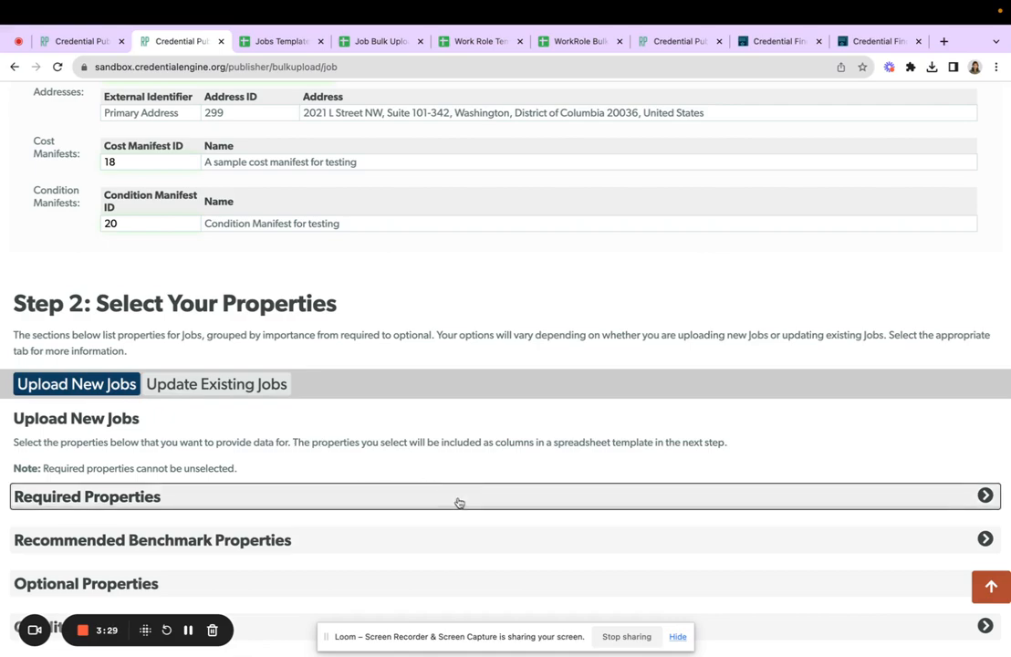
scroll(442, 446, "down", 3)
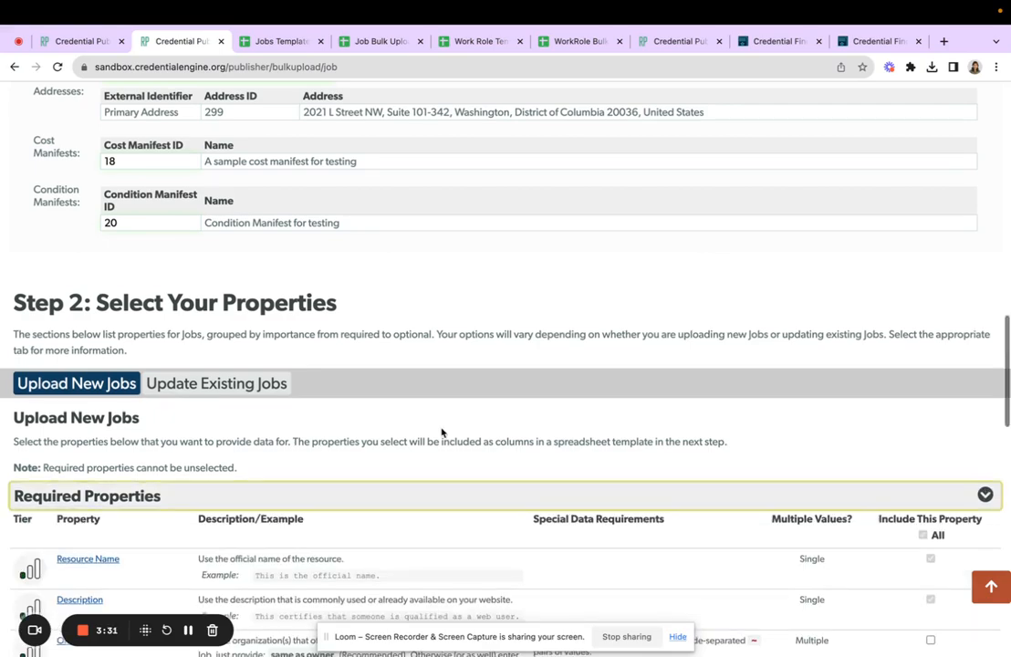
scroll(442, 432, "down", 1)
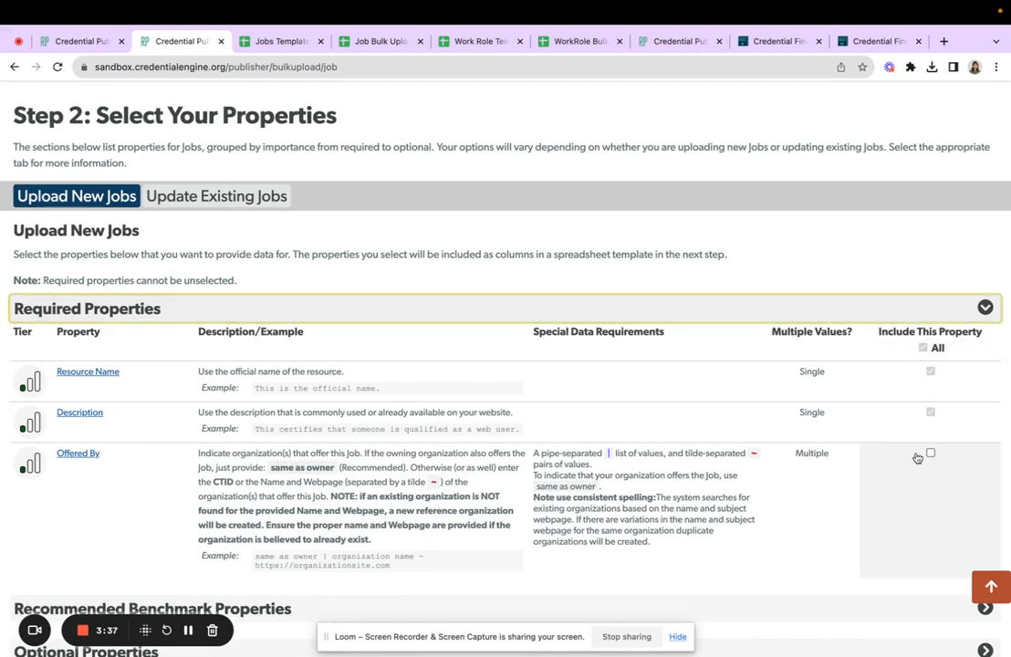
right_click(779, 418)
left_click(883, 368)
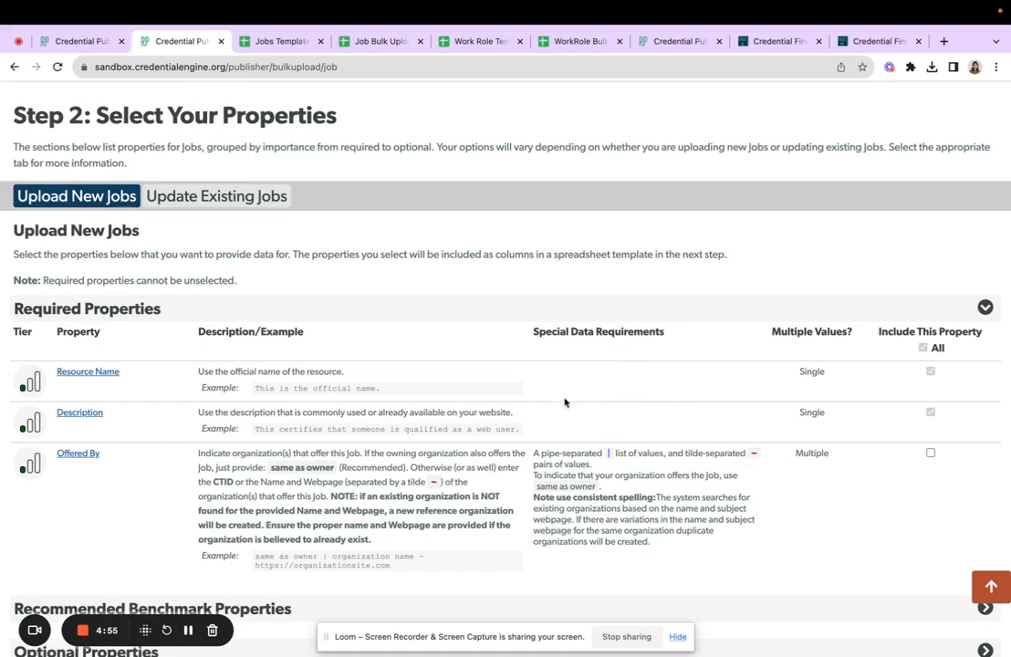
Expand the Recommended Benchmark Properties and include Has Work Role, Keywords, Occupation Type and Subject Webpage in the Jobs template
scroll(461, 449, "down", 1)
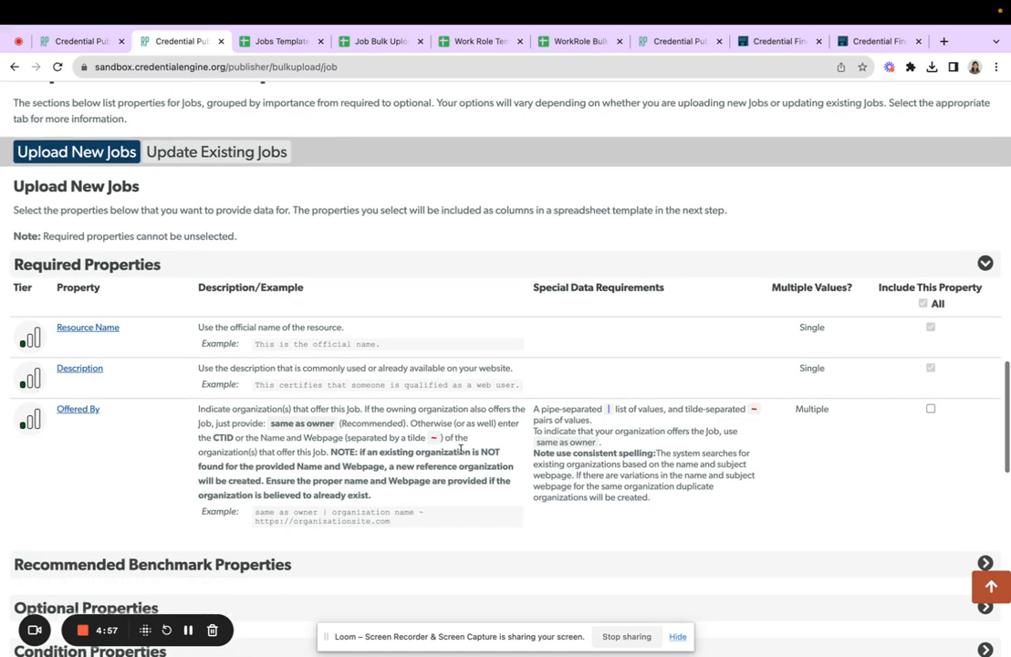
scroll(461, 449, "down", 3)
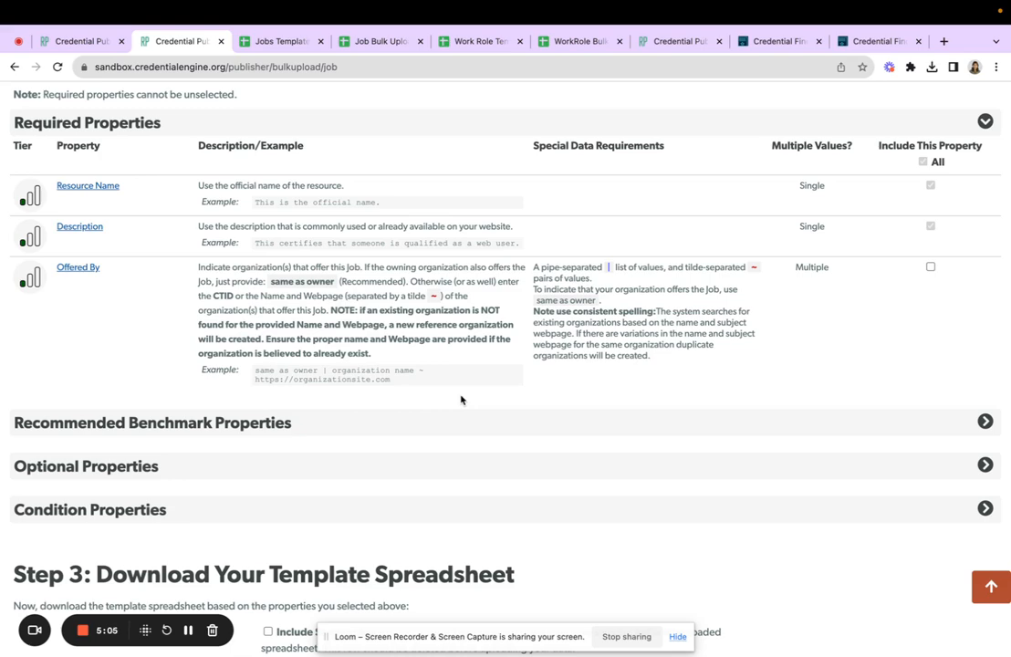
left_click(360, 433)
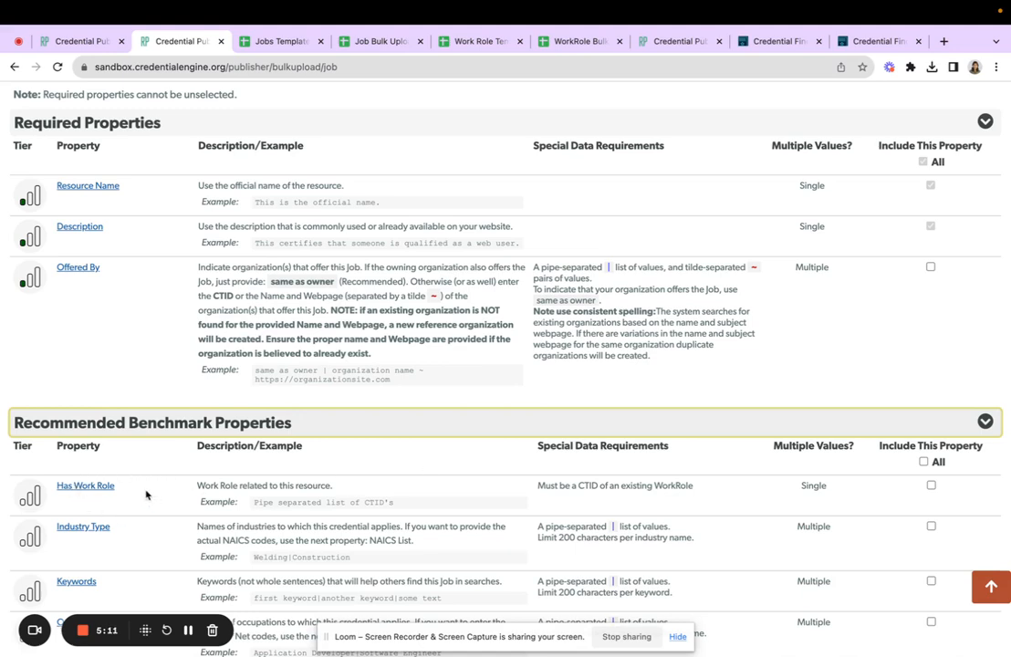
scroll(146, 495, "down", 2)
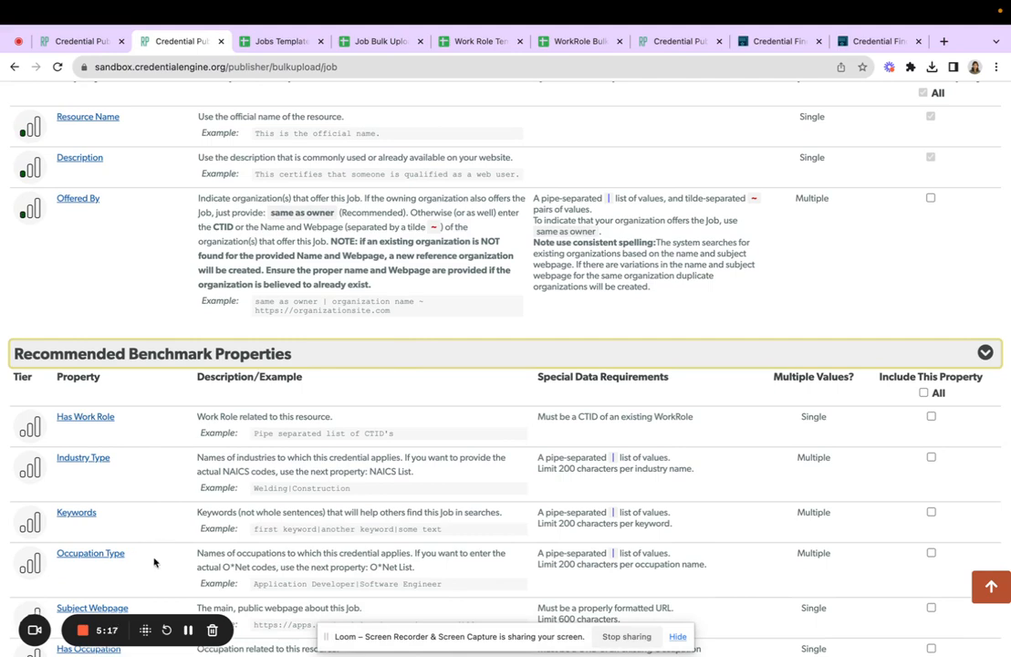
scroll(155, 547, "down", 2)
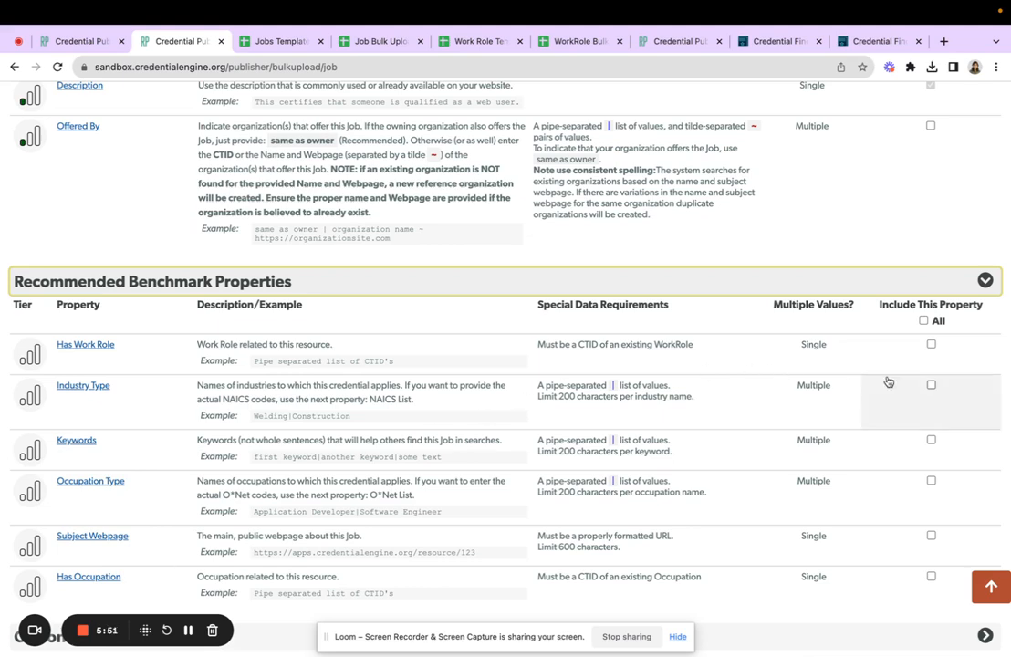
left_click(929, 363)
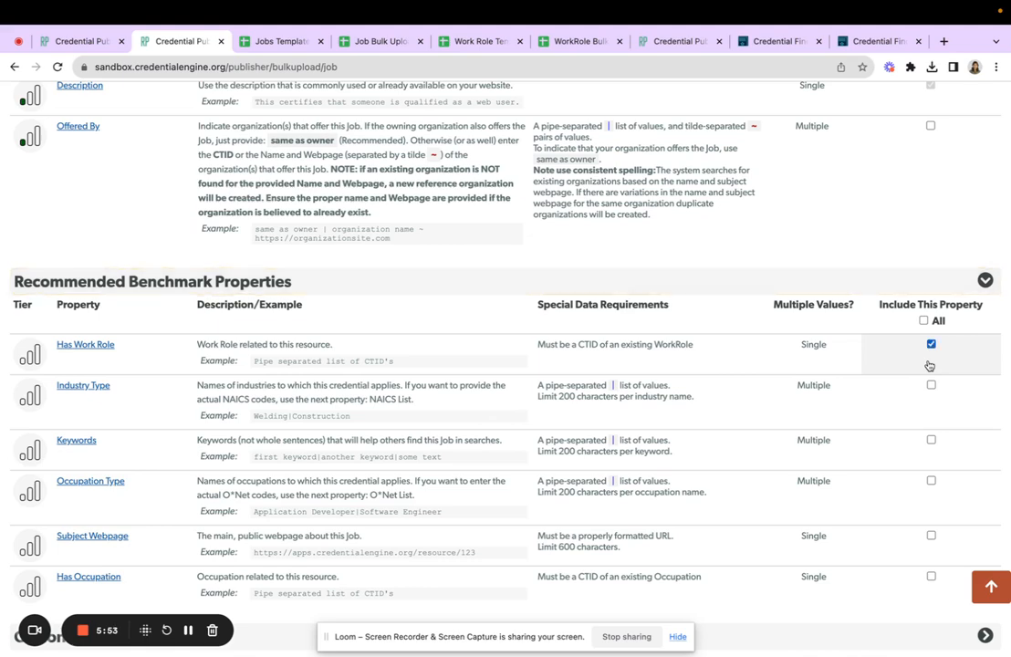
left_click(944, 459)
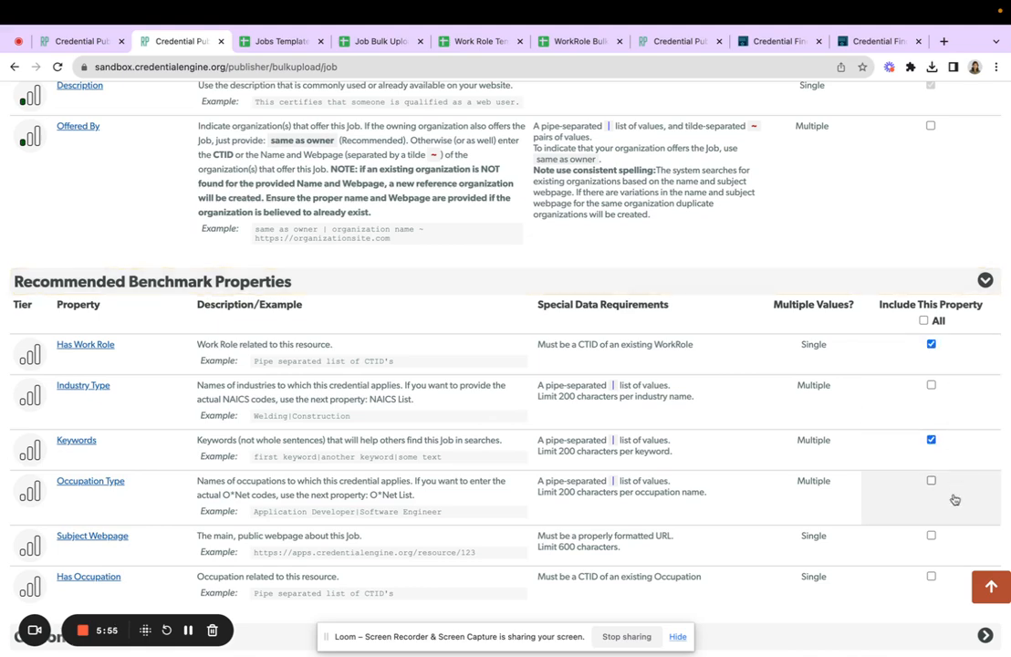
left_click(953, 499)
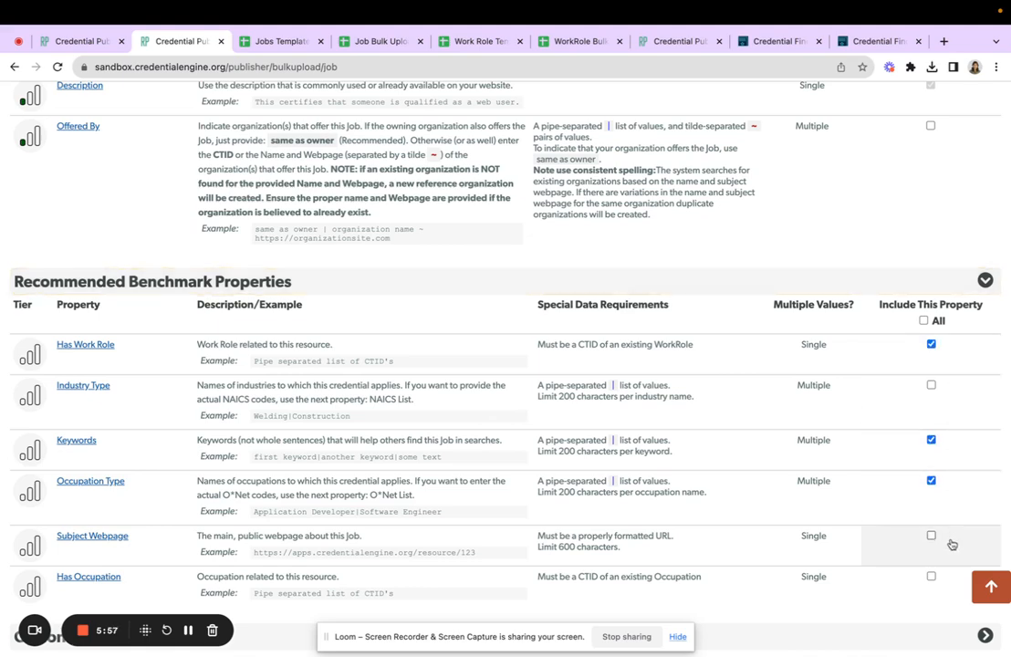
left_click(951, 544)
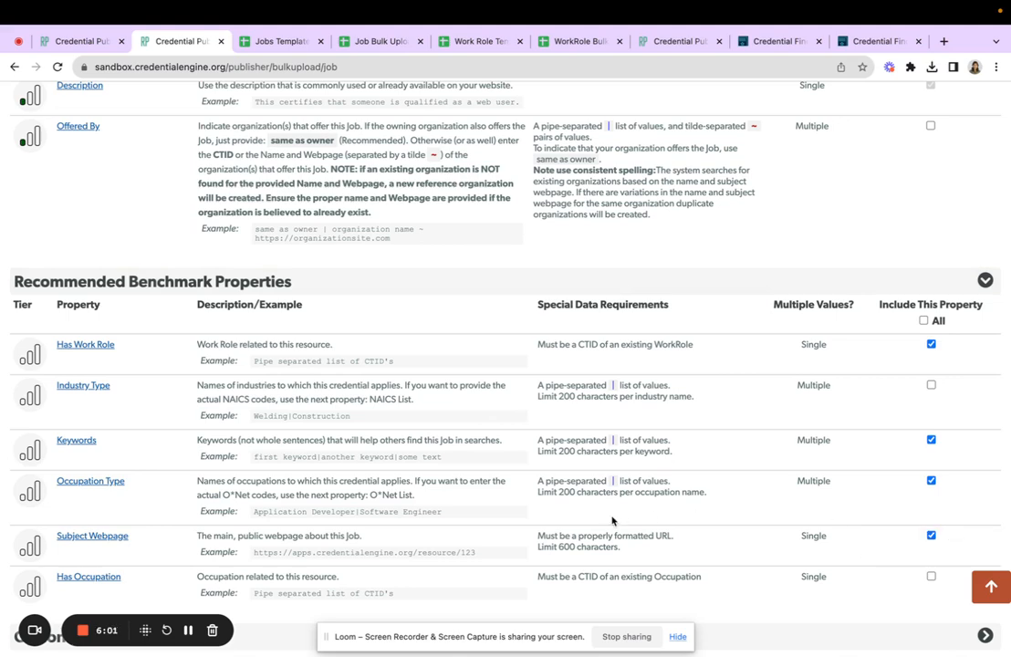
Expand the Optional Properties and include Ability Embodied, Knowledge Embodied and Has Task in the Jobs template
scroll(451, 494, "down", 3)
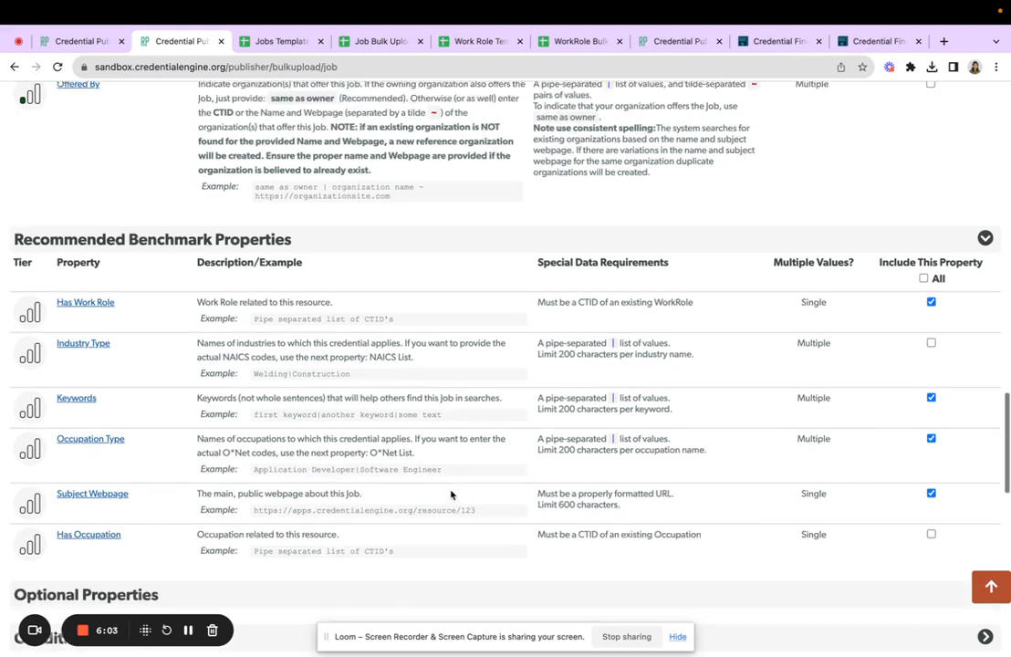
scroll(451, 494, "down", 2)
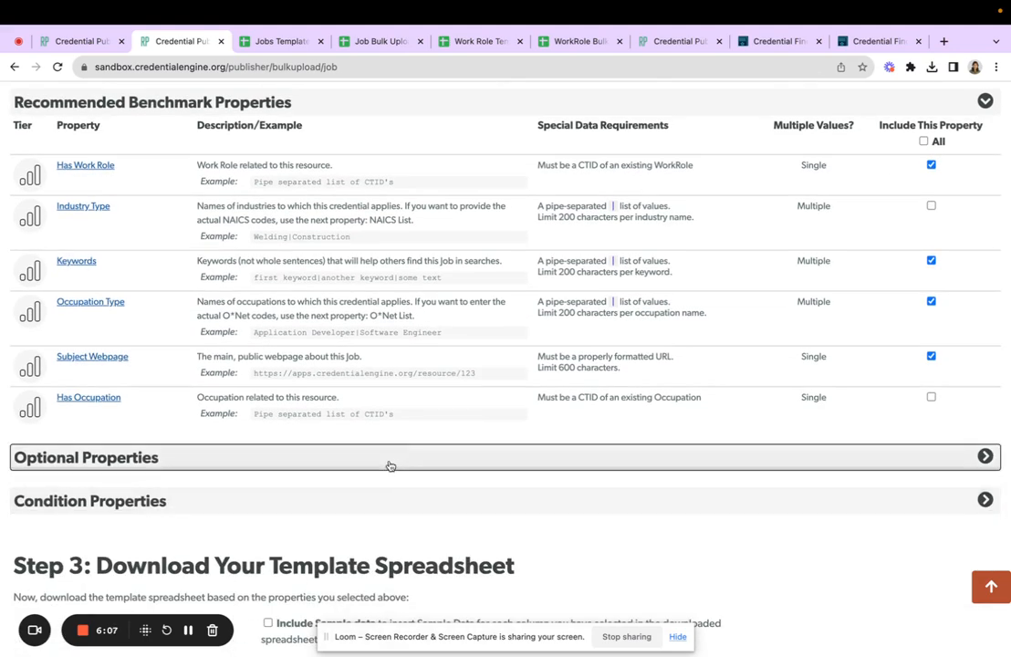
left_click(389, 466)
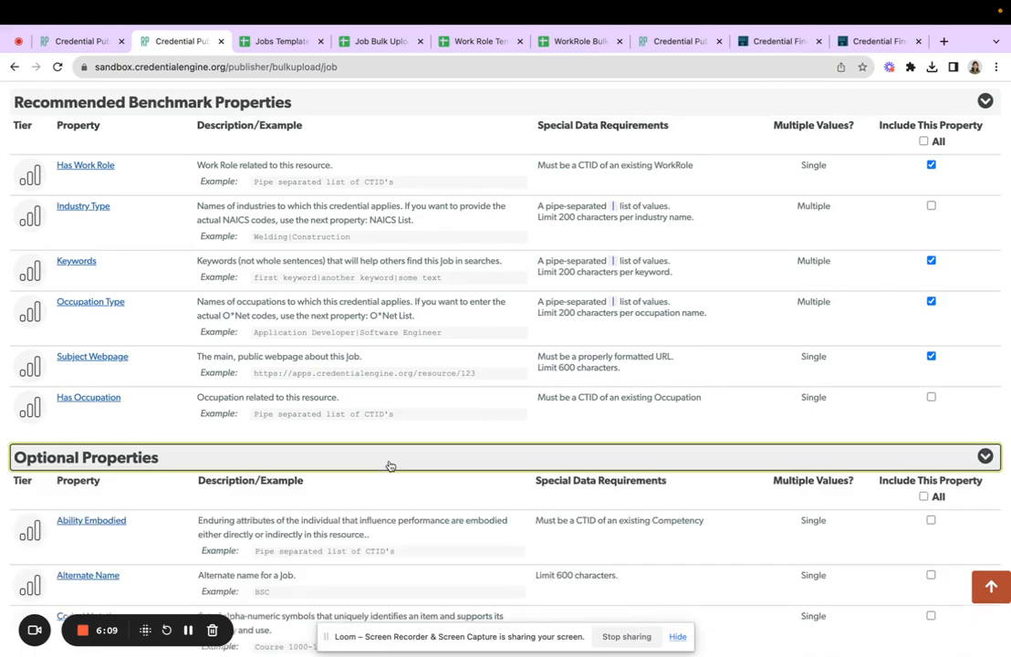
scroll(408, 543, "down", 5)
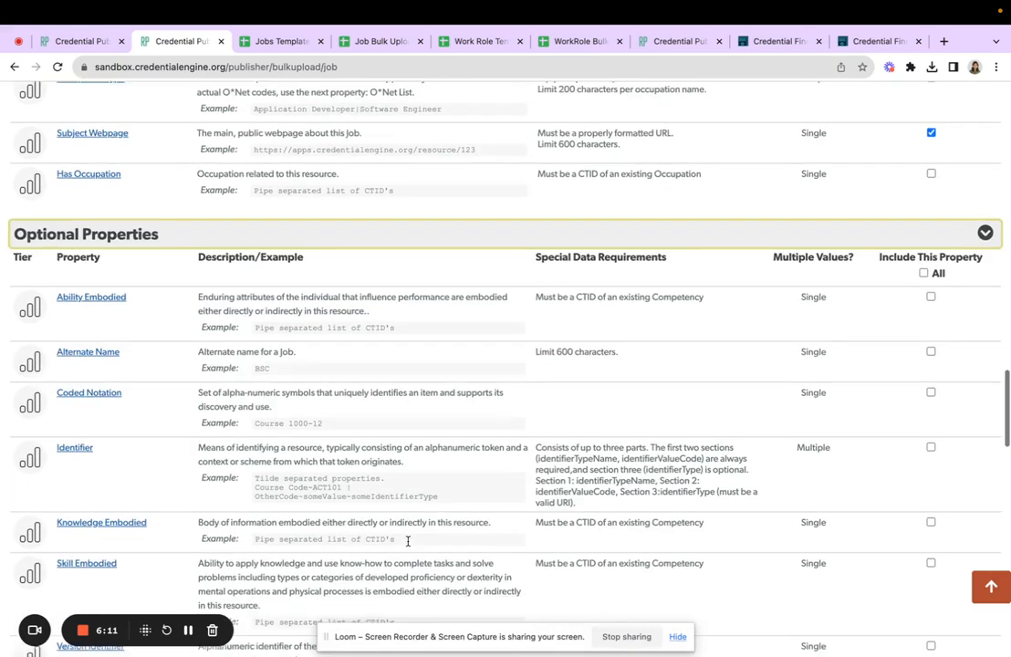
scroll(408, 541, "down", 1)
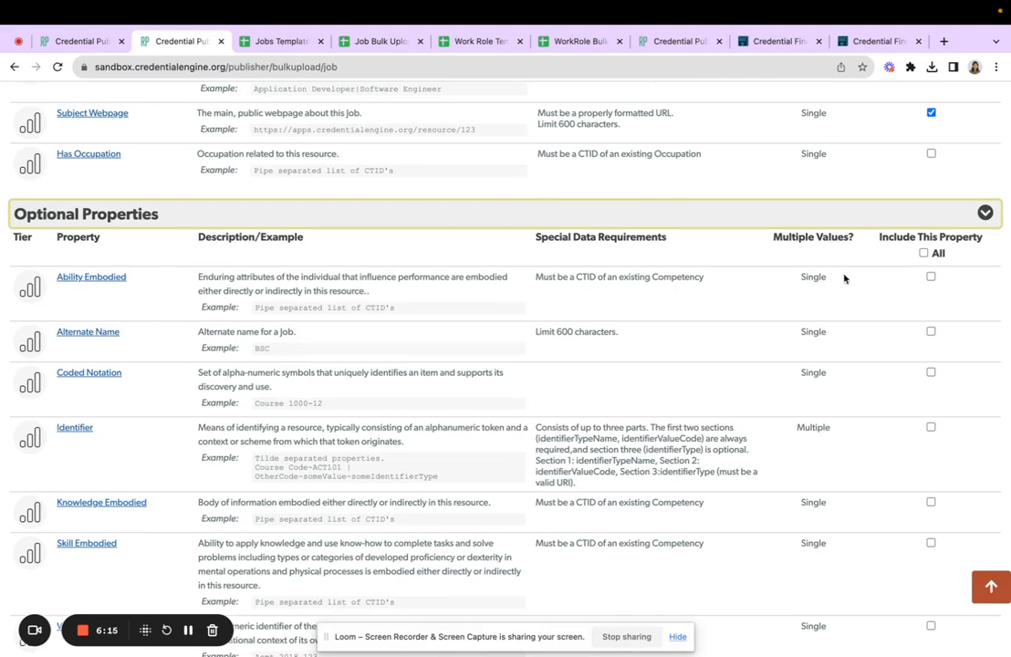
left_click(930, 277)
scroll(787, 448, "down", 1)
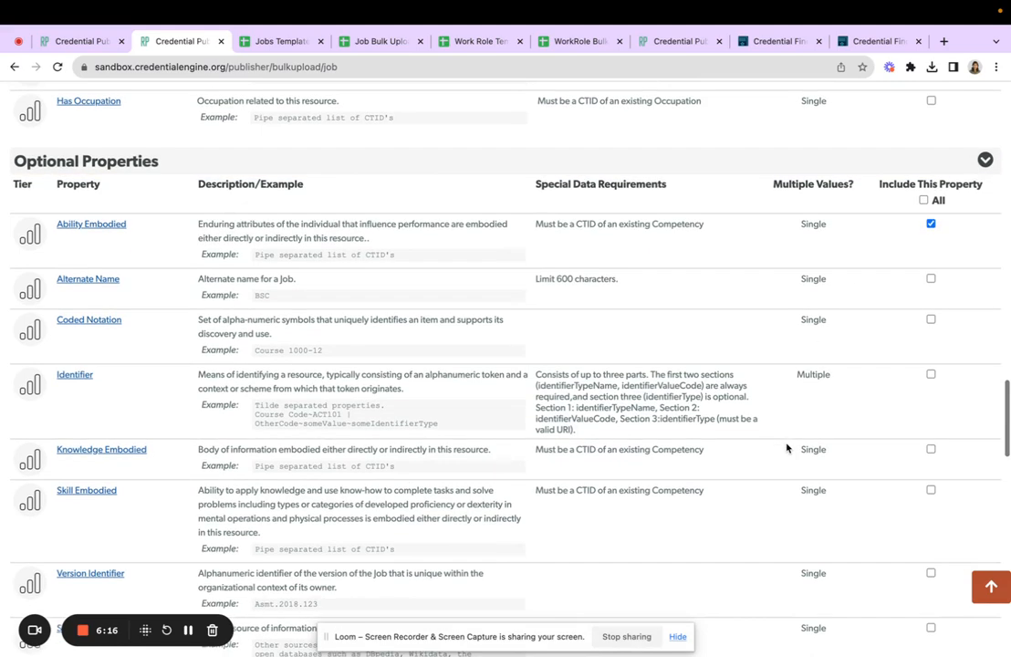
left_click(931, 449)
scroll(800, 501, "down", 5)
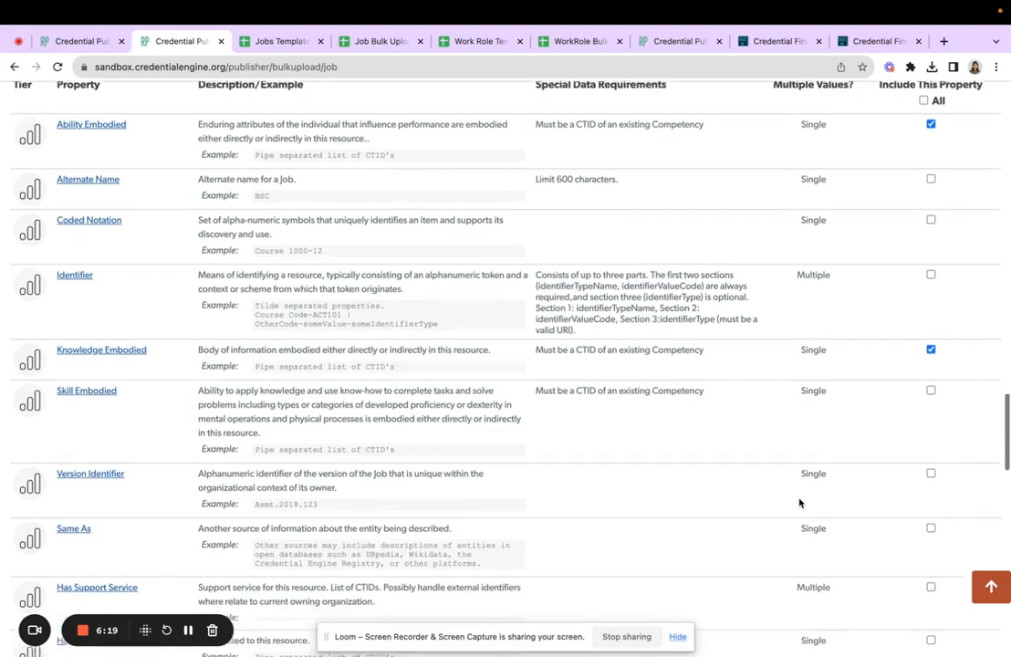
left_click(930, 506)
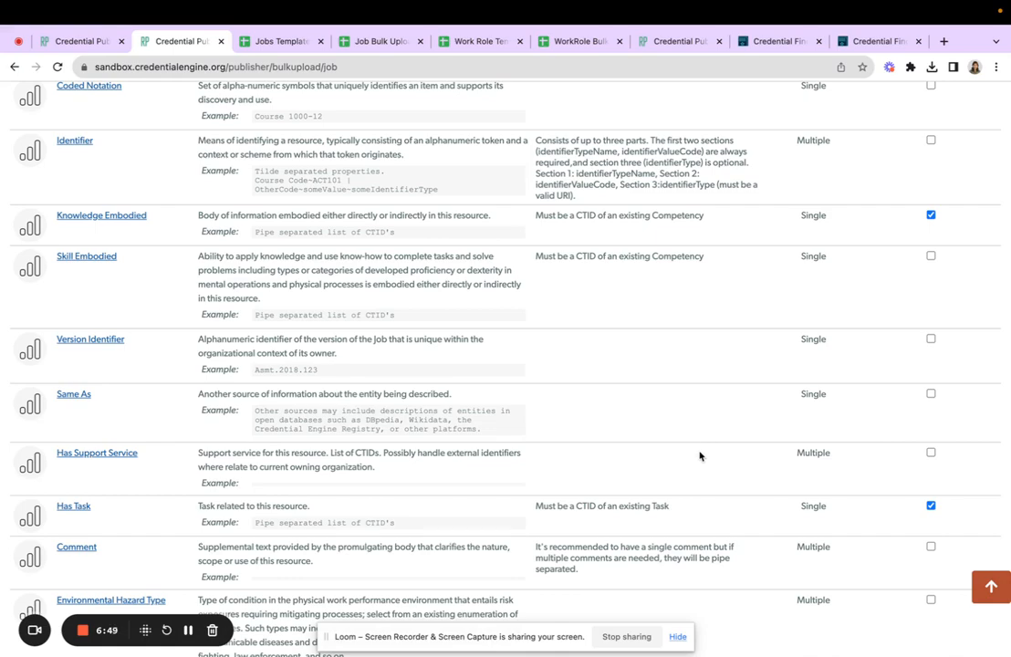
Download the template spreadsheet for new Jobs with sample data and instructions included for the selected properties
scroll(700, 456, "down", 2)
scroll(700, 455, "down", 2)
scroll(700, 455, "down", 1)
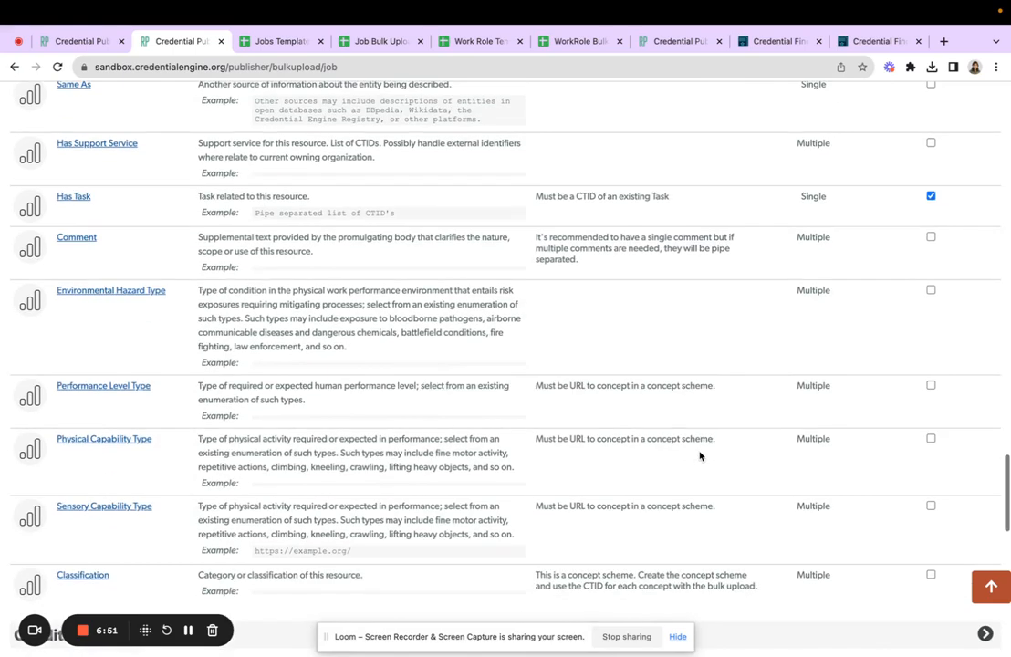
scroll(700, 455, "down", 3)
scroll(700, 456, "down", 1)
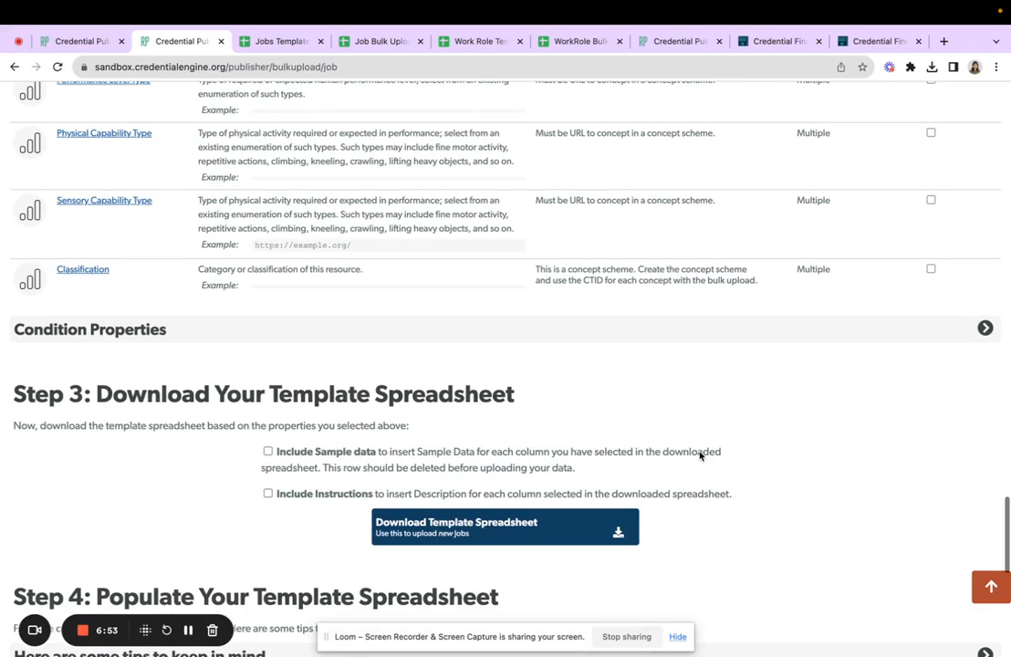
left_click(268, 452)
left_click(267, 493)
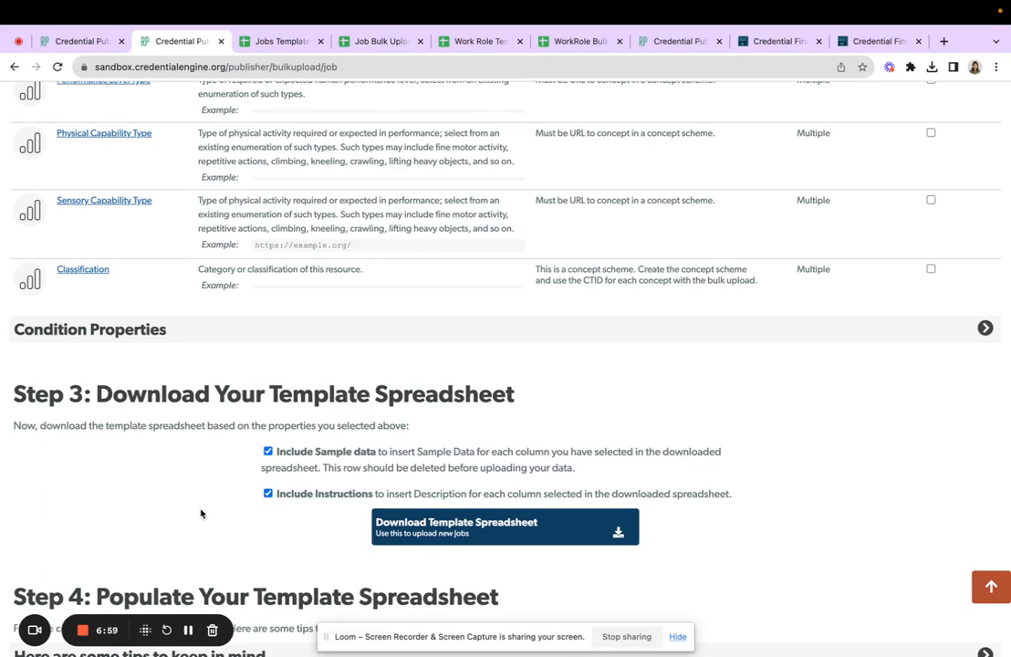
left_click(419, 536)
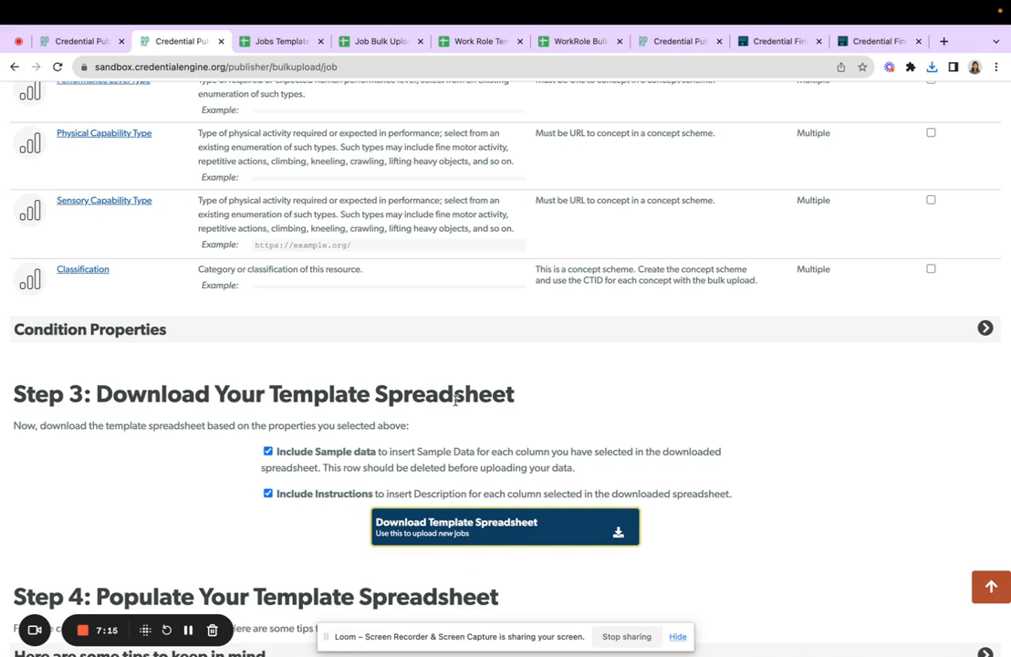
Switch to the Jobs Template spreadsheet and review its column headers from Resource Name through Ability Embodied
left_click(267, 42)
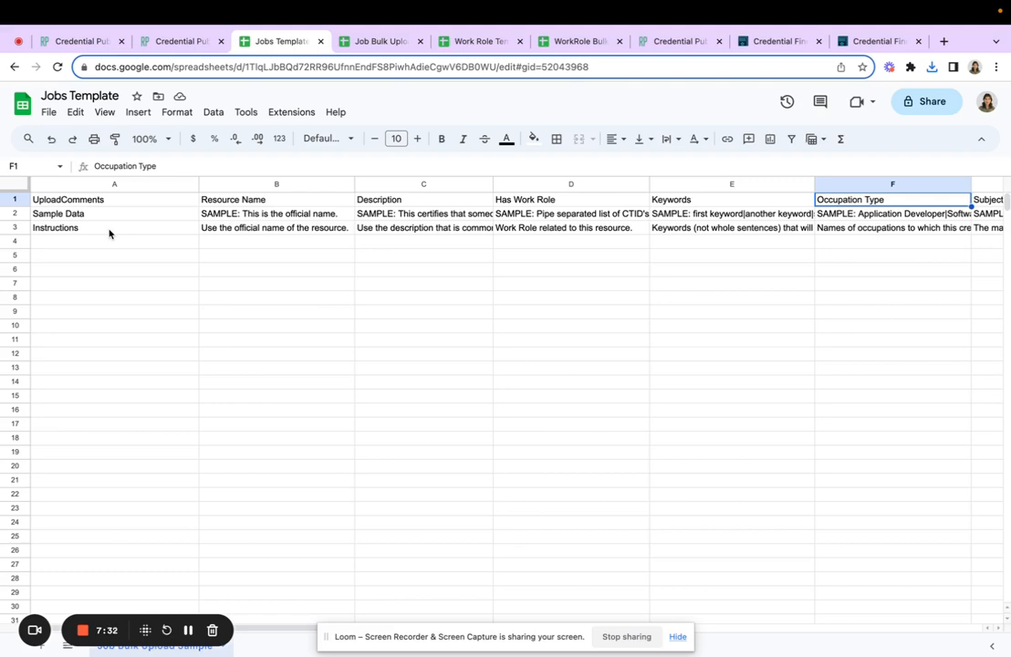
left_click(237, 202)
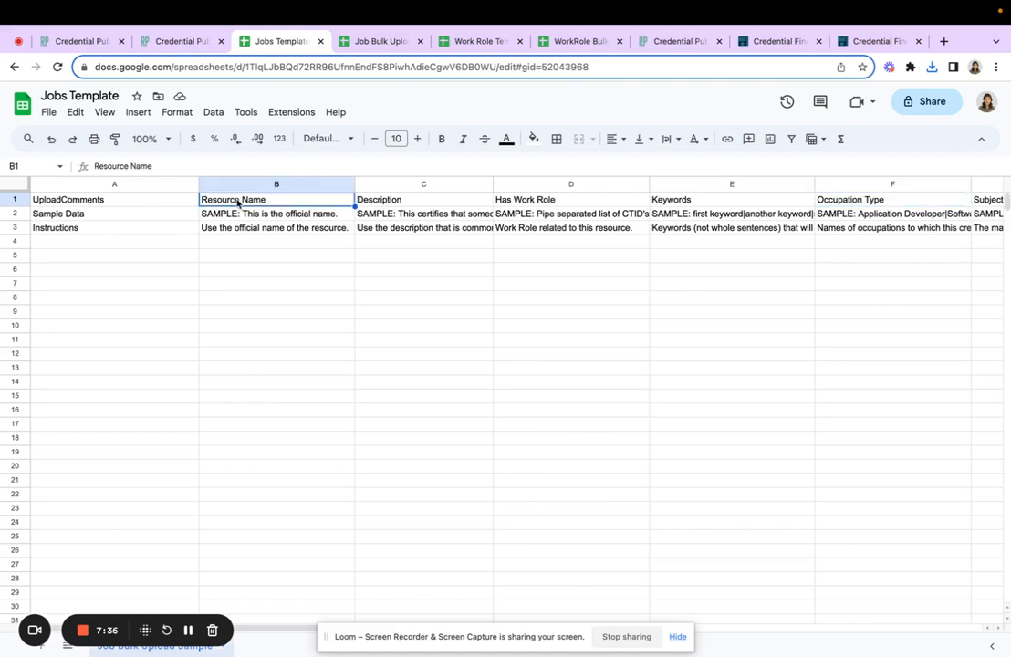
key("Right")
key("Right")
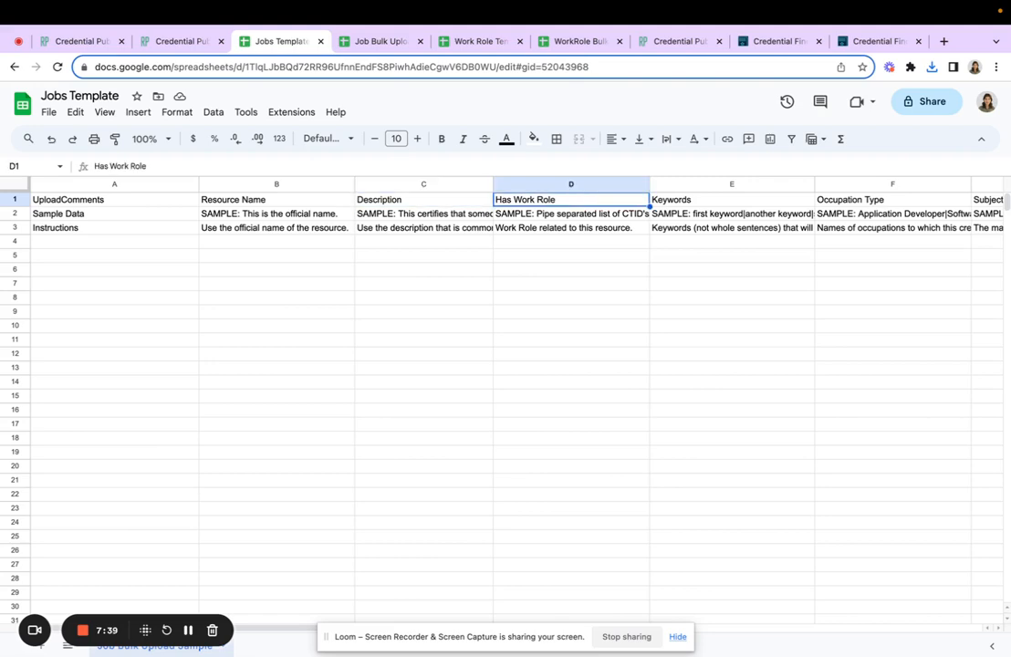
key("Right")
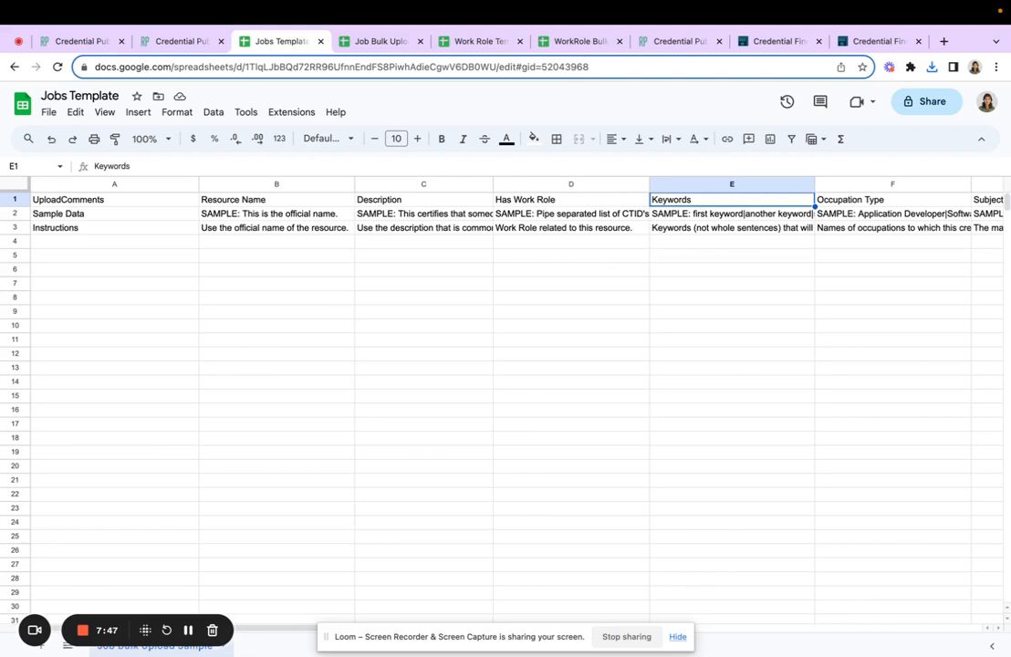
key("Right")
key("Right")
key("Right")
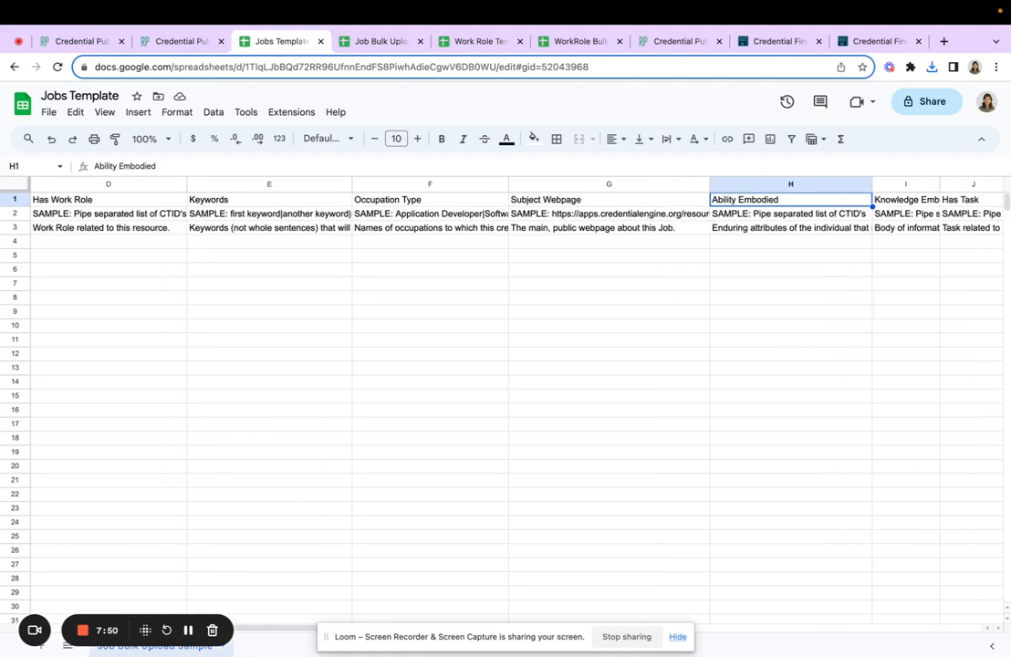
Open the Job Bulk Upload with Tasks and Work Roles spreadsheet and examine Job1's Ability Embodied, Knowledge Embodied and Has Task CTIDs
left_click(347, 62)
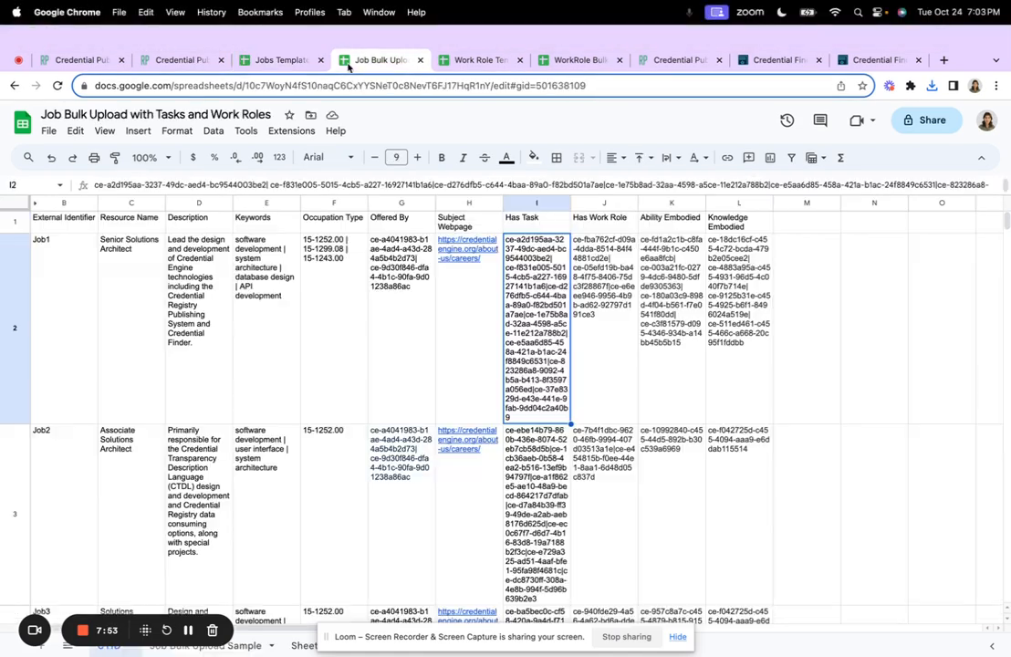
mouse_move(483, 344)
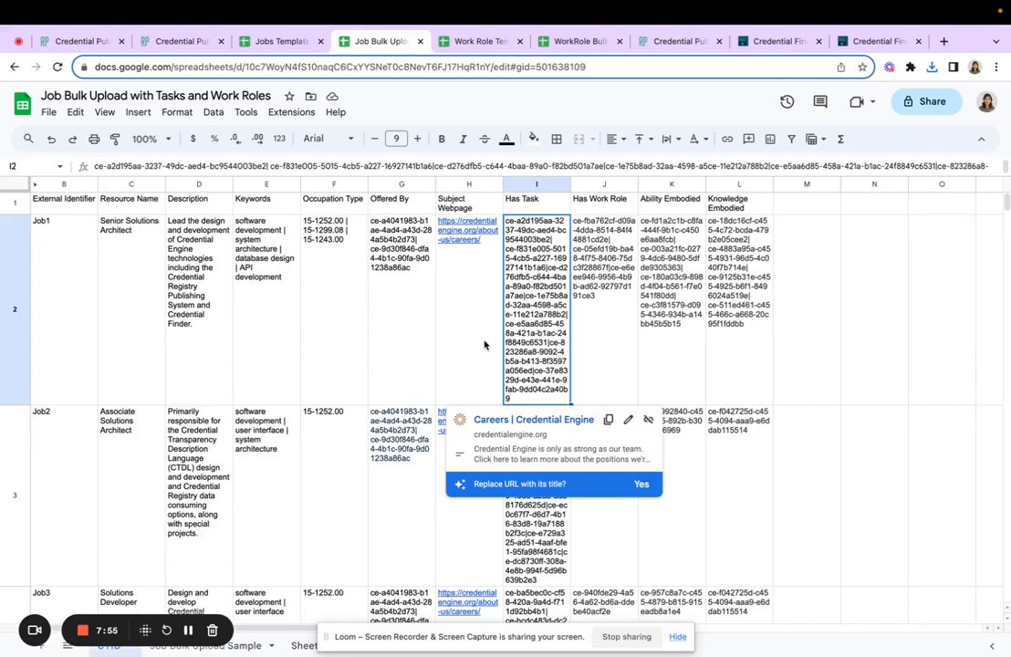
left_click(659, 329)
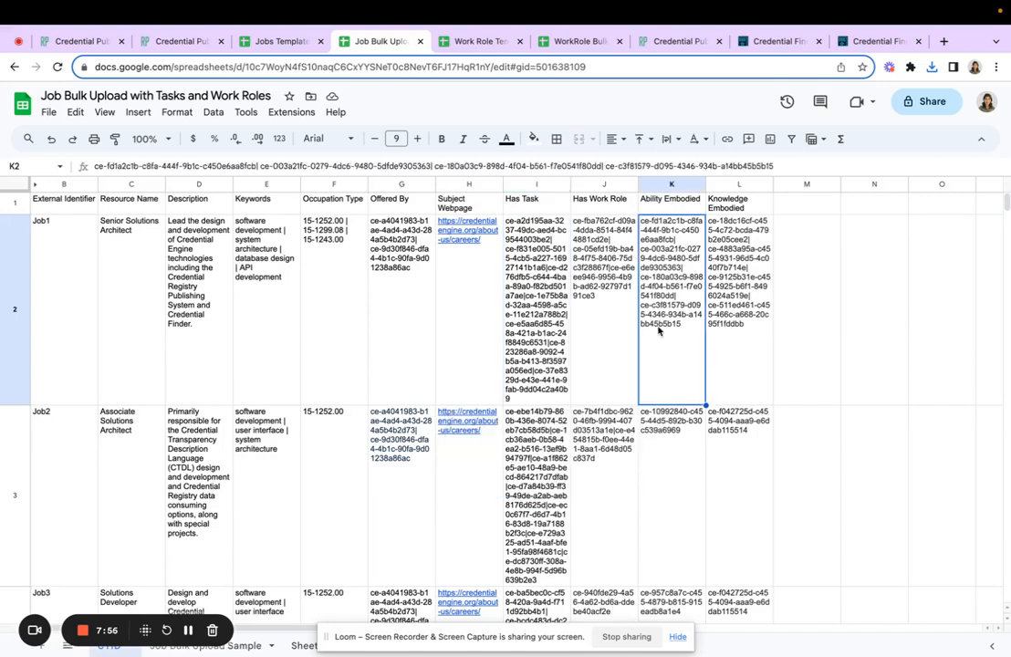
left_click(726, 329)
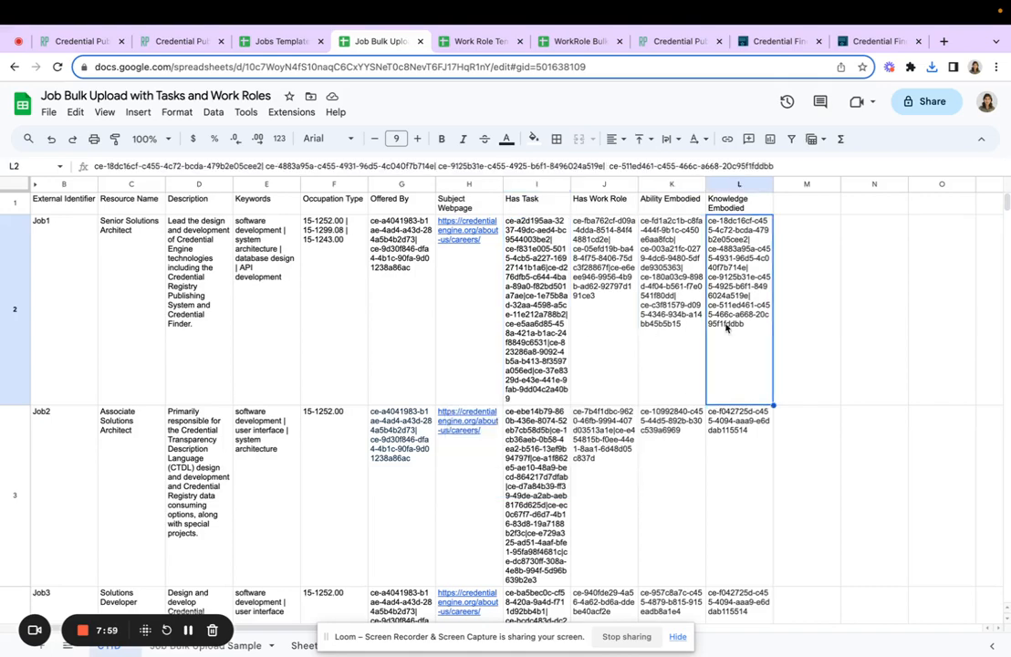
left_click(680, 333)
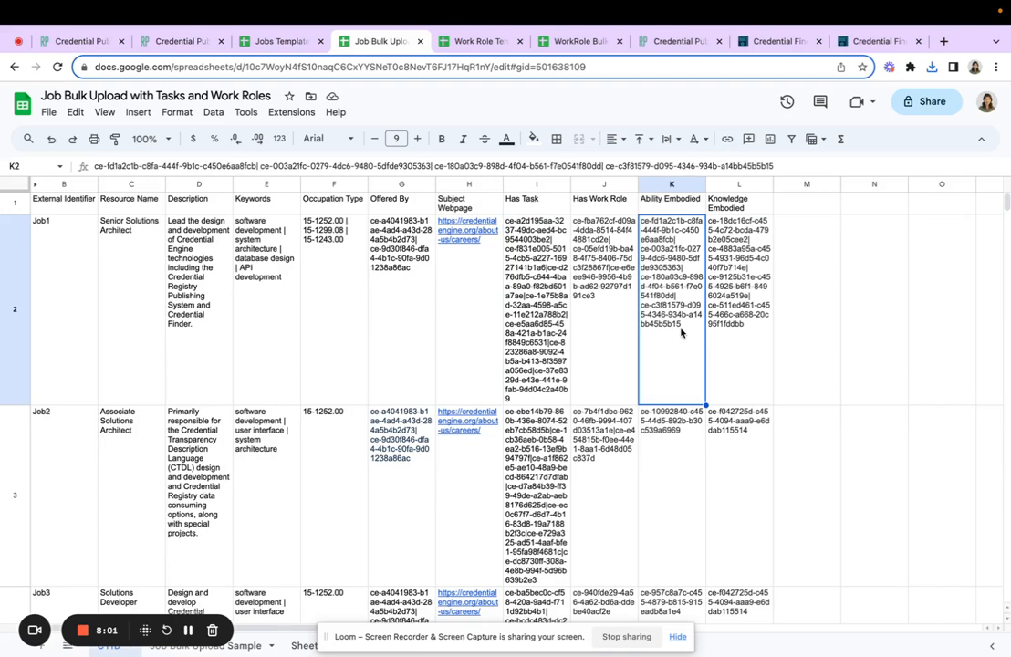
left_click(534, 327)
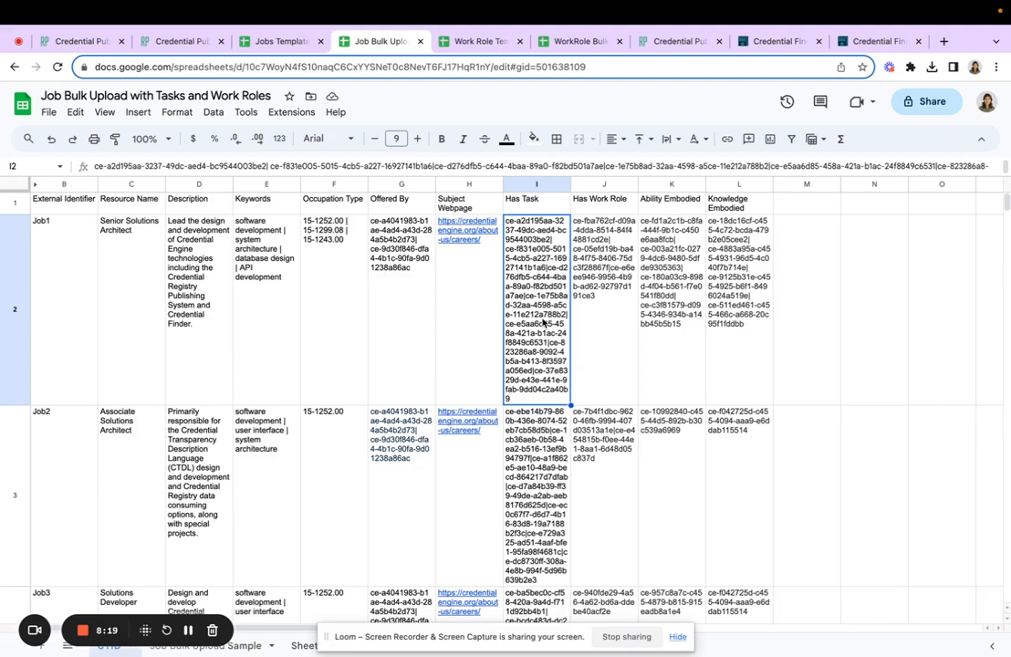
mouse_move(469, 327)
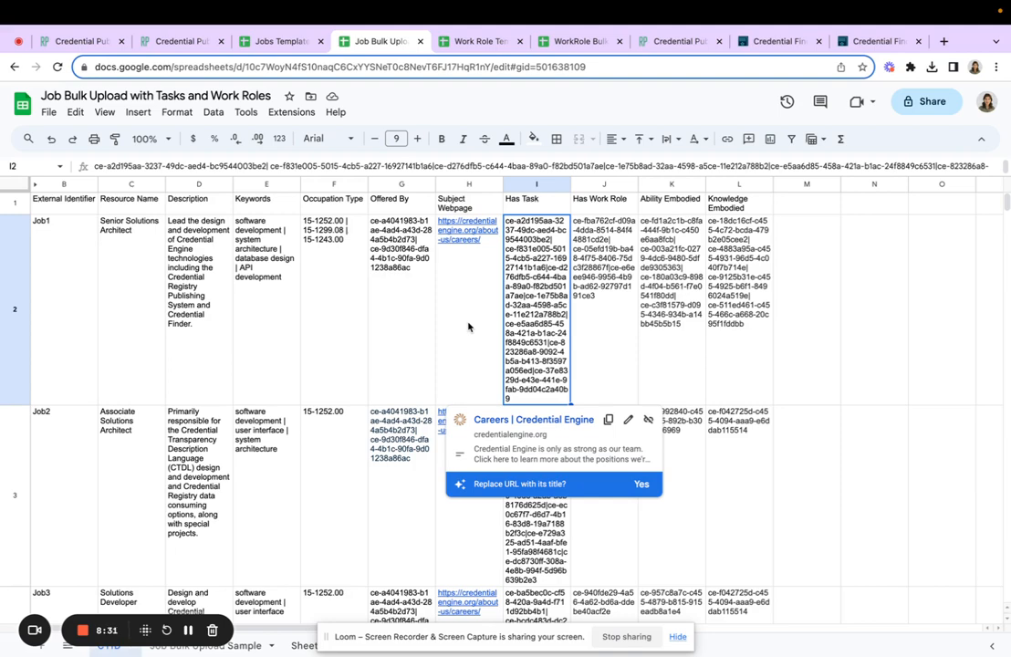
Download the CTID sheet of the completed job spreadsheet as a Comma Separated Values (.csv) file
left_click(48, 112)
mouse_move(128, 275)
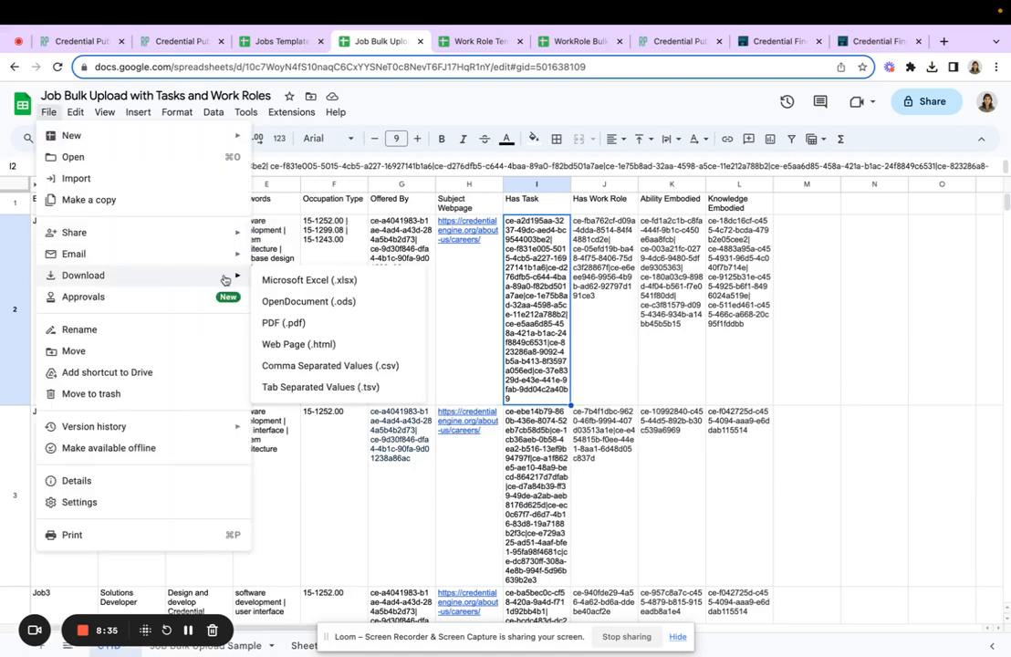
left_click(295, 366)
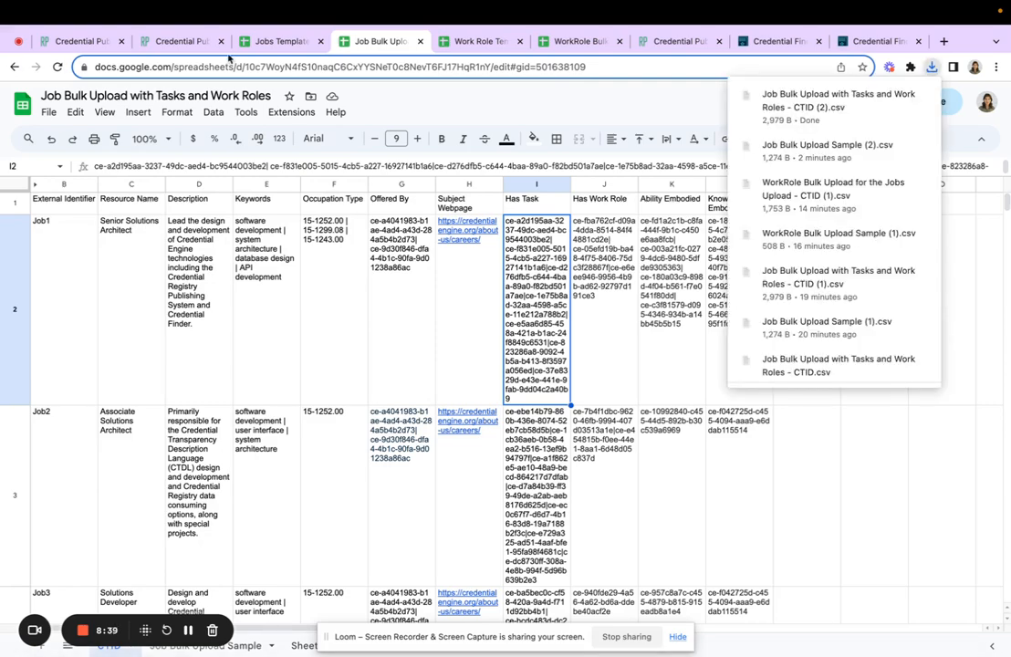
On the Jobs bulk upload page, choose Job Bulk Upload with Tasks and Work Roles - CTID (2).csv under Step 5 and preview its data
left_click(171, 43)
scroll(310, 439, "down", 5)
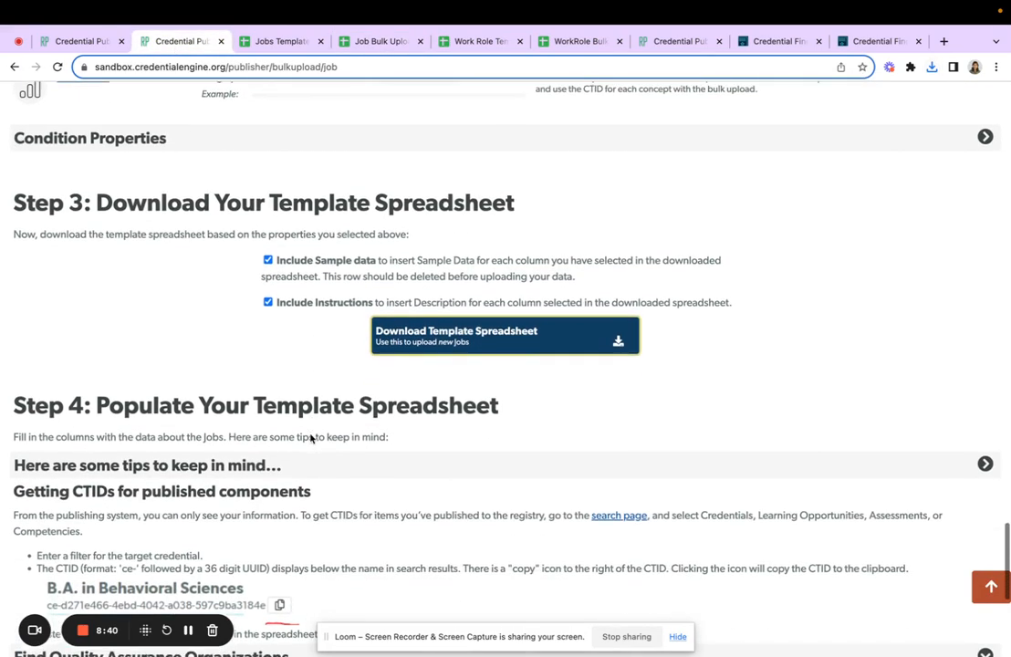
scroll(310, 439, "down", 1)
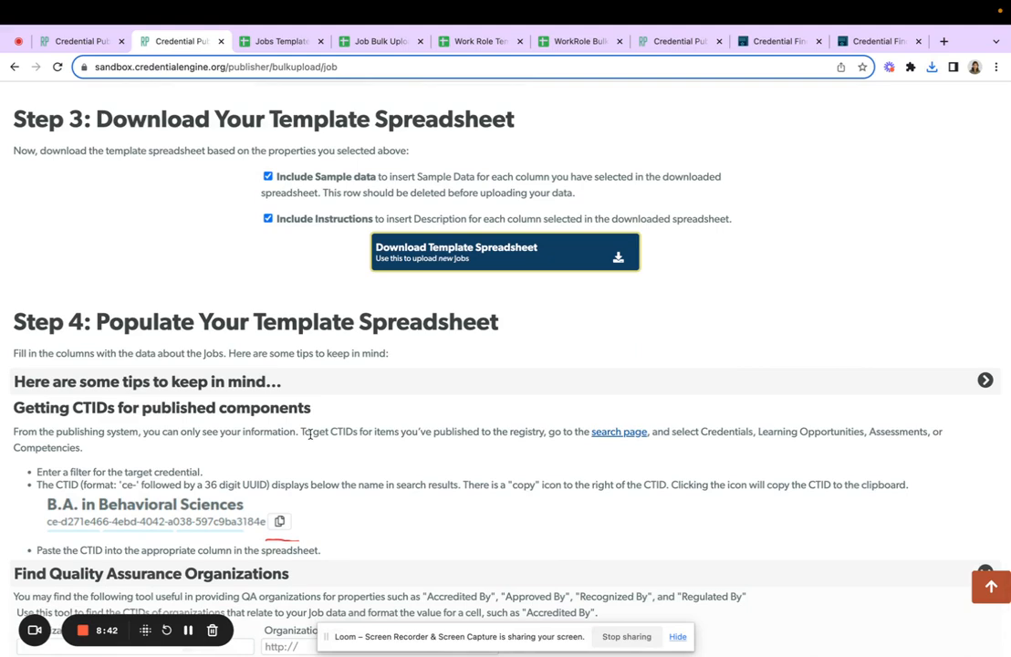
scroll(310, 435, "down", 1)
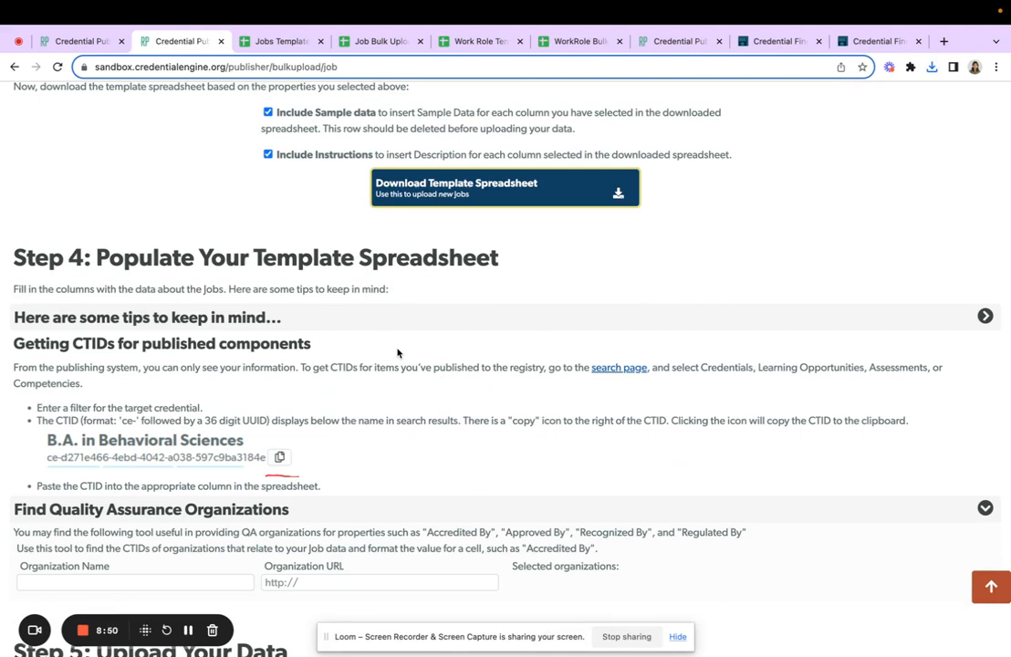
scroll(397, 353, "down", 3)
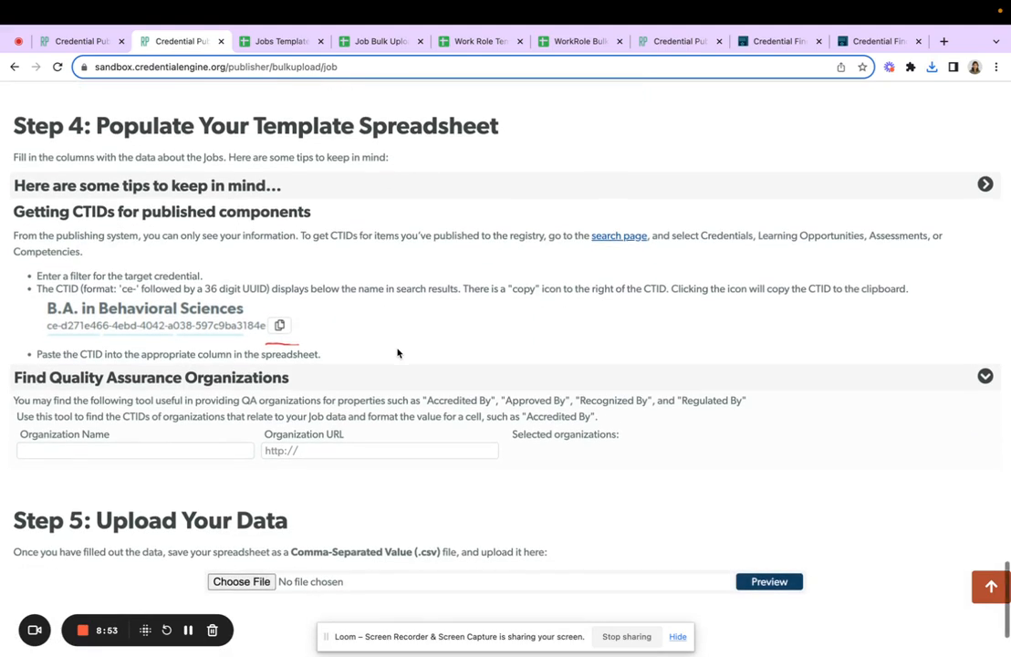
scroll(397, 353, "down", 2)
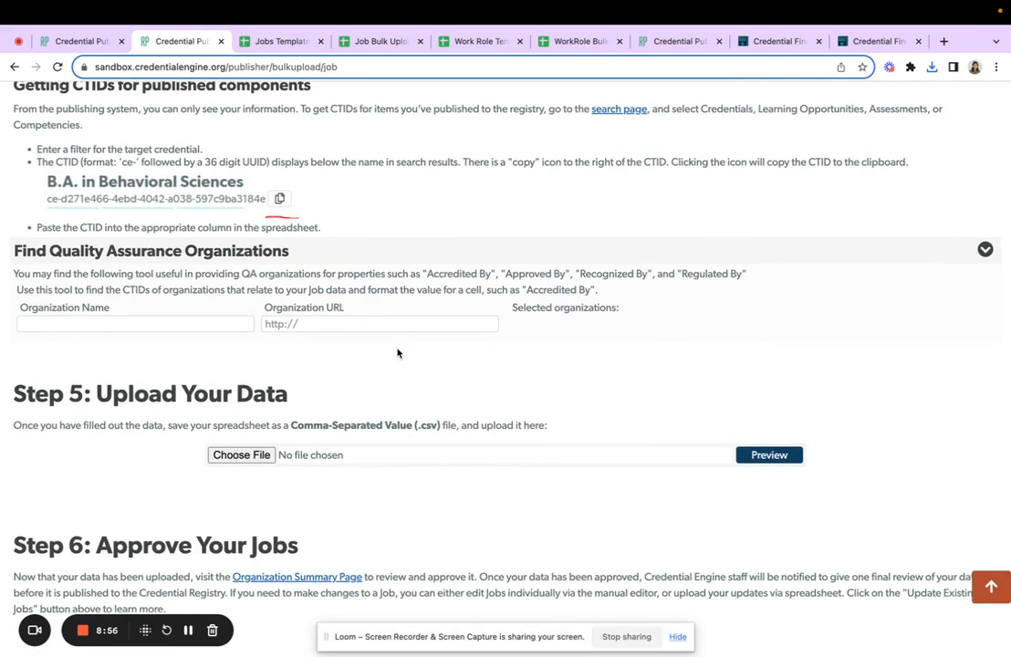
left_click(233, 458)
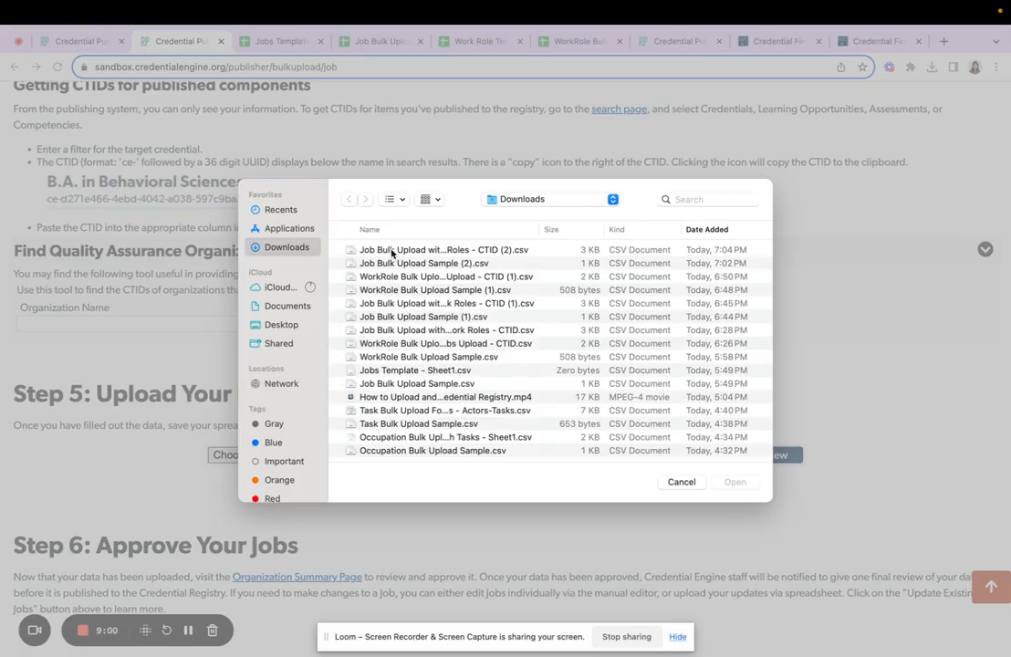
double_click(391, 251)
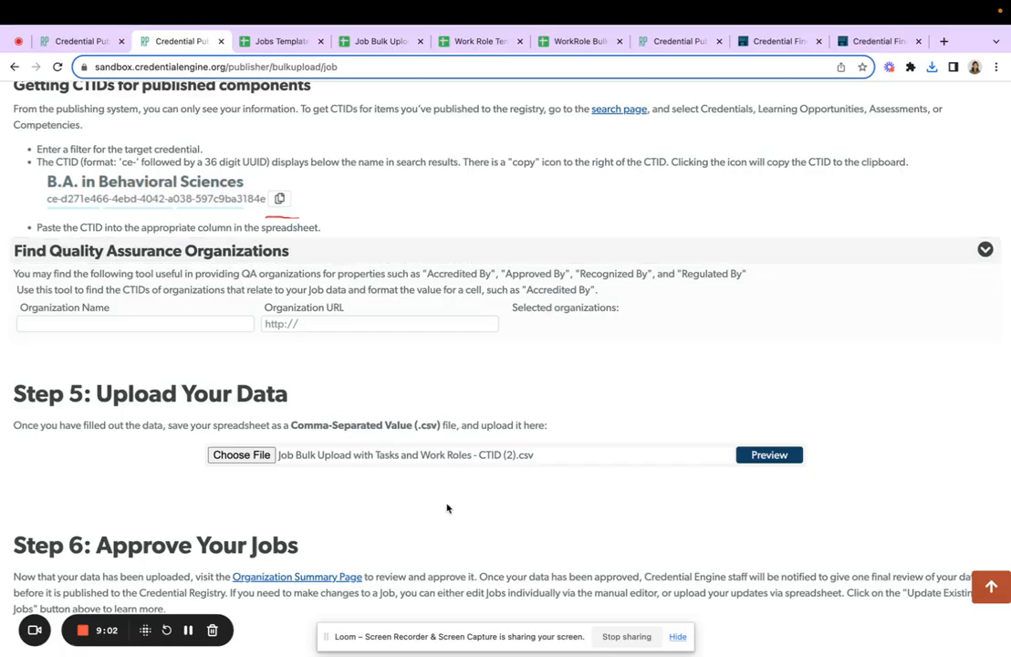
left_click(771, 455)
Check the previewed job rows, save the data to the Publisher and confirm the upload
scroll(561, 447, "down", 1)
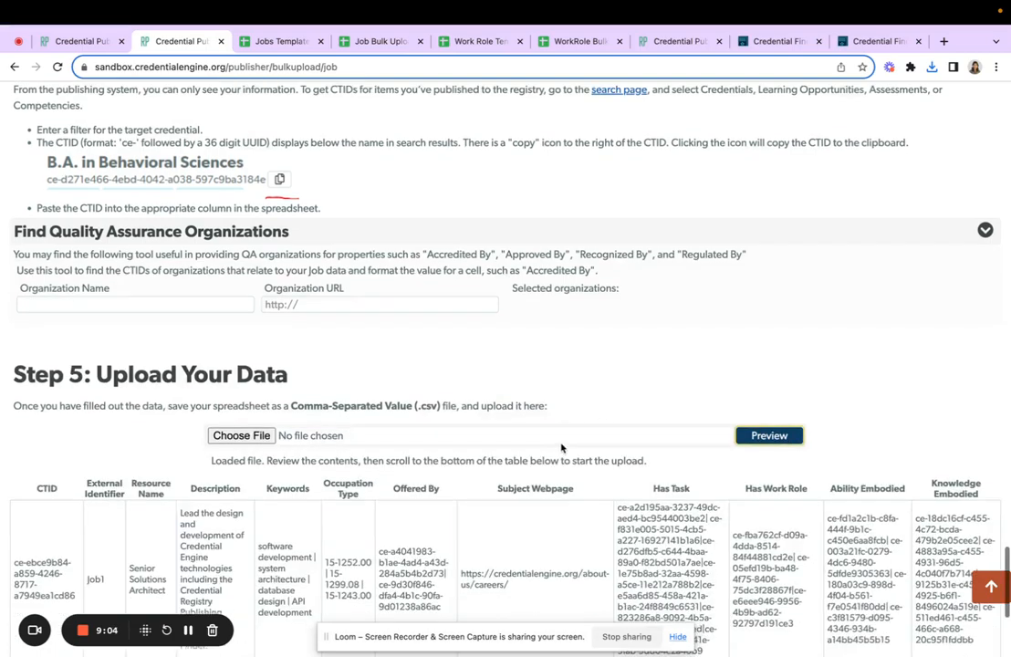
scroll(561, 447, "down", 5)
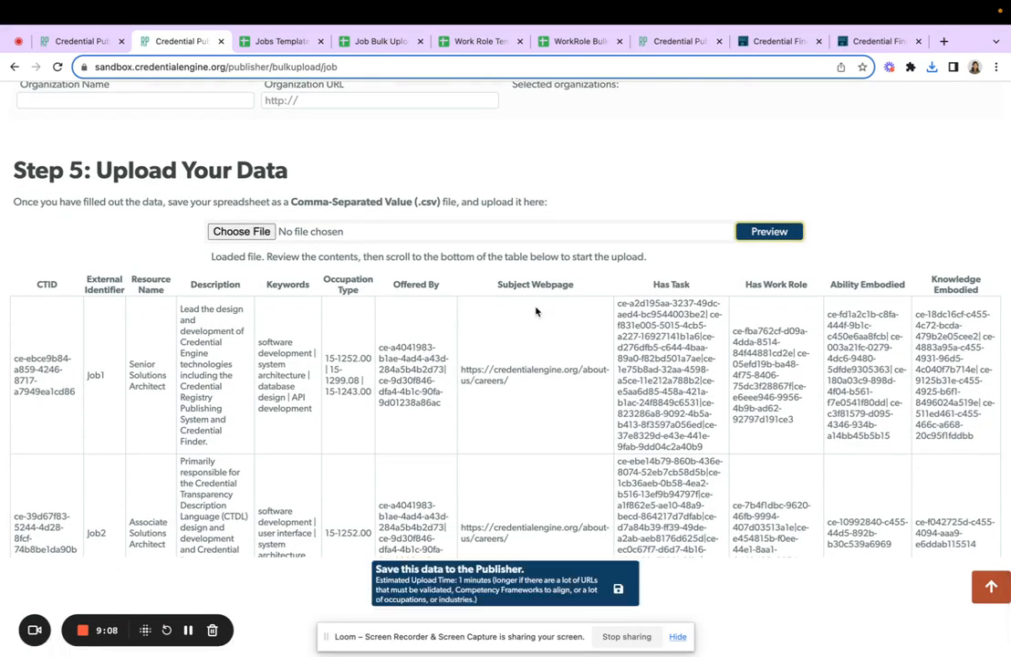
scroll(536, 312, "down", 1)
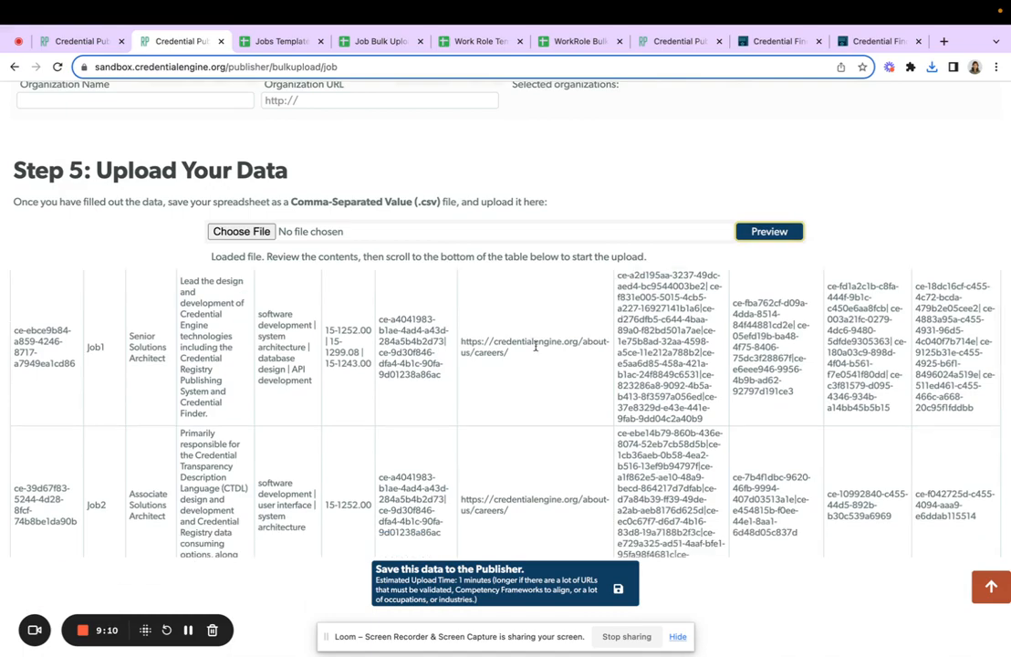
scroll(536, 347, "up", 1)
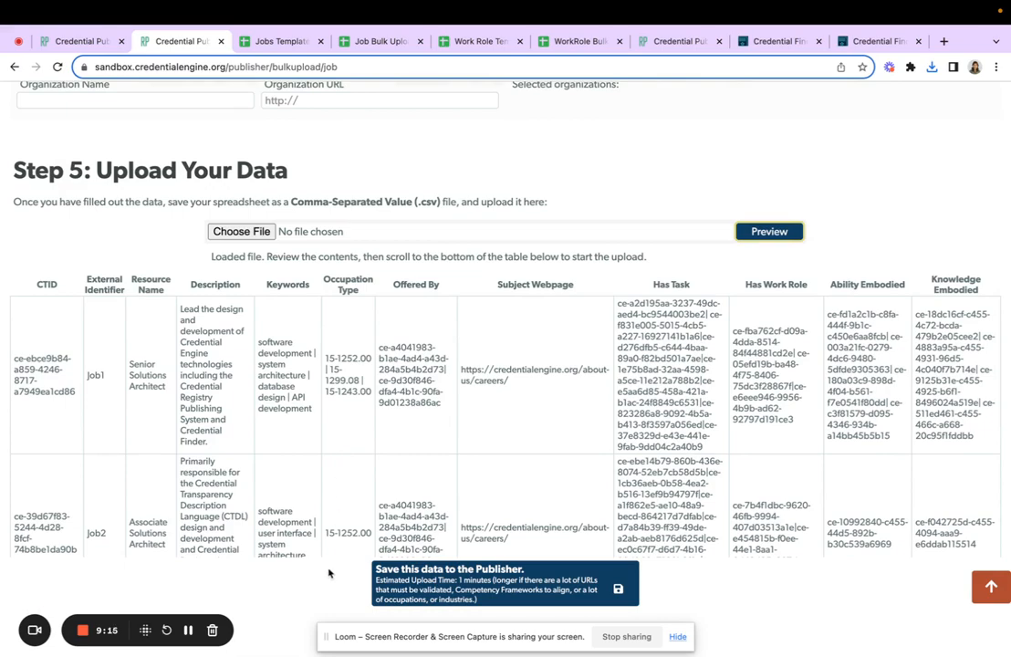
scroll(326, 573, "down", 1)
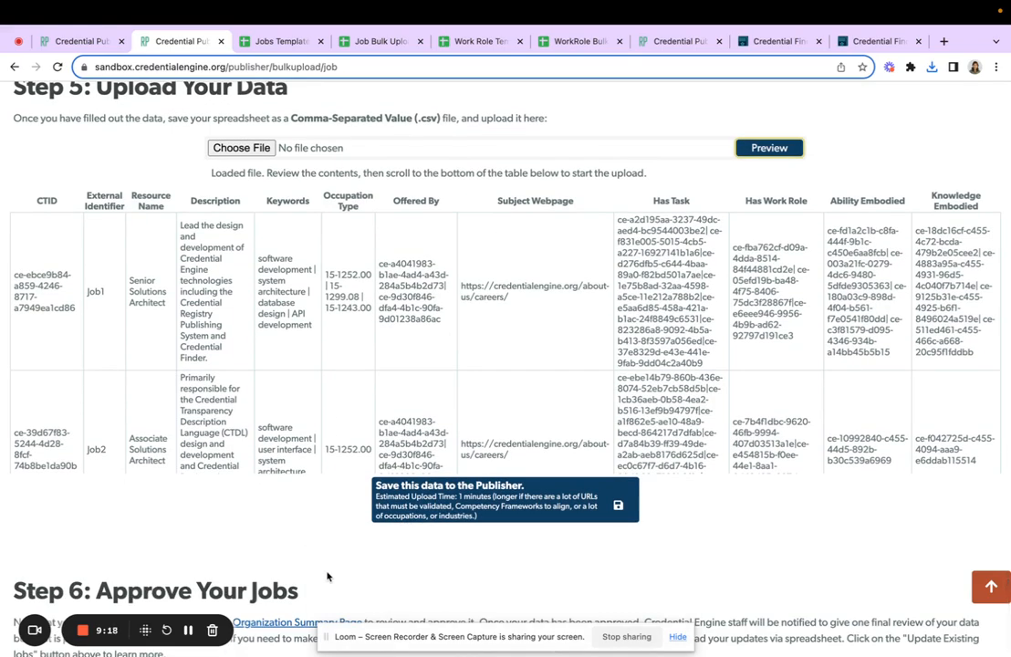
left_click(440, 508)
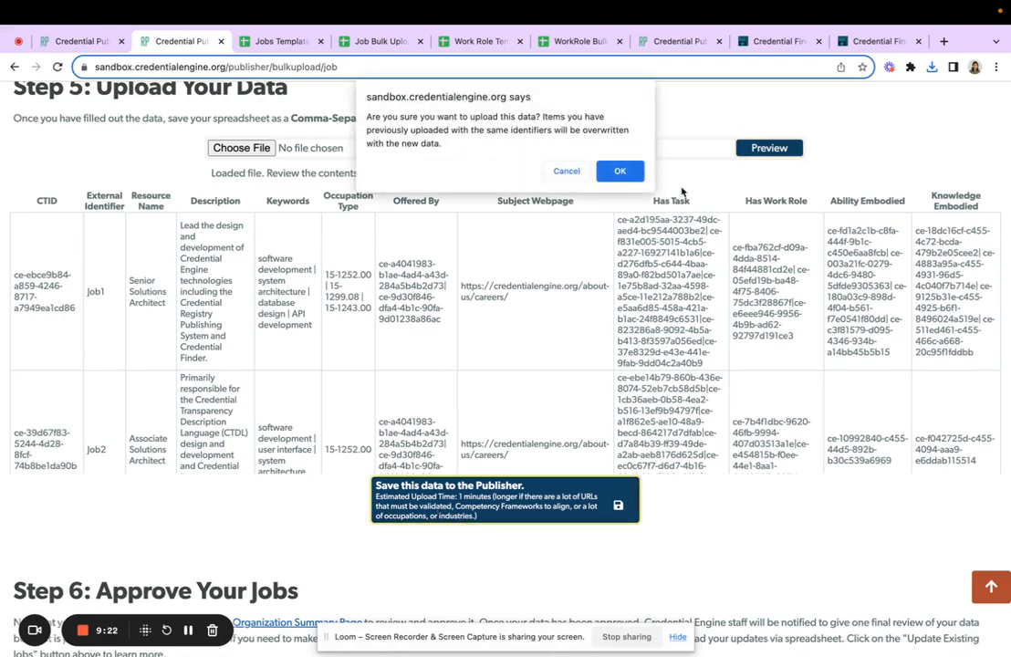
left_click(609, 172)
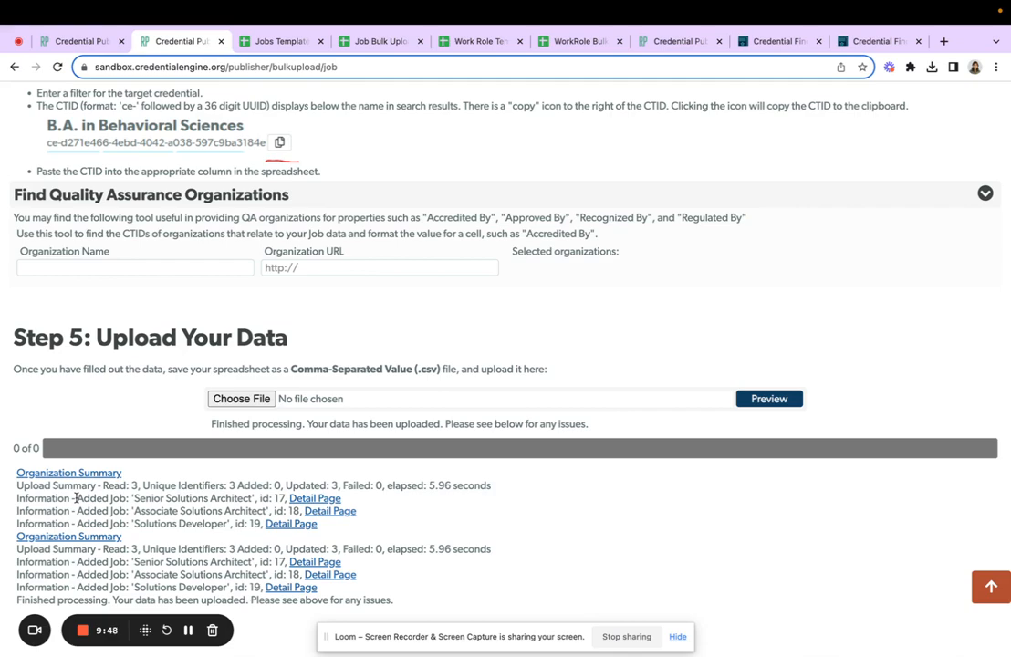
Switch the bulk upload page from Jobs to WorkRoles
scroll(99, 421, "up", 20)
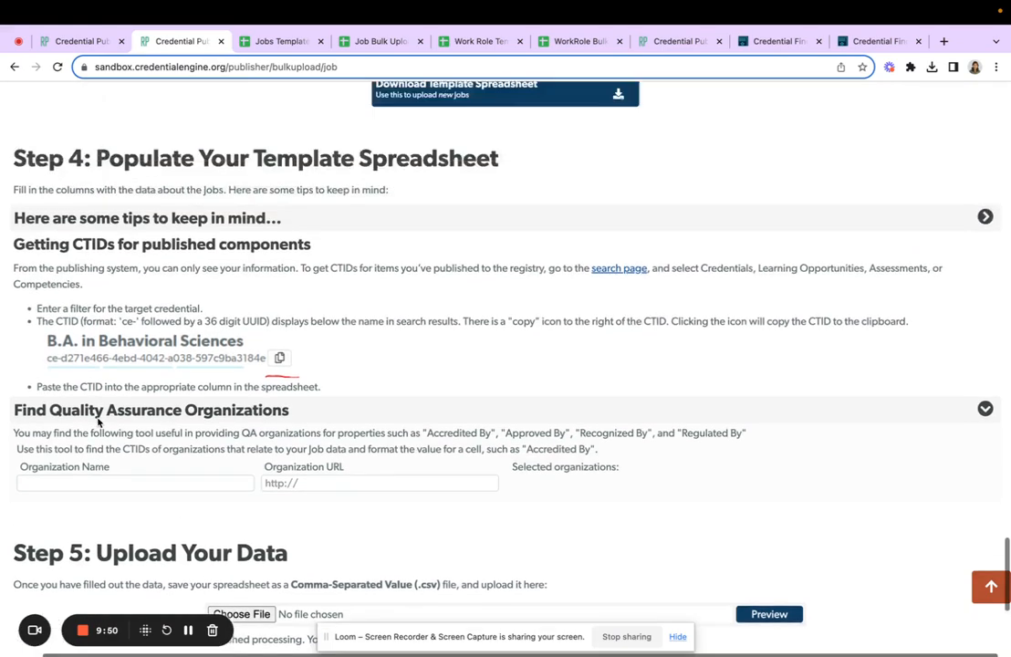
scroll(98, 421, "up", 20)
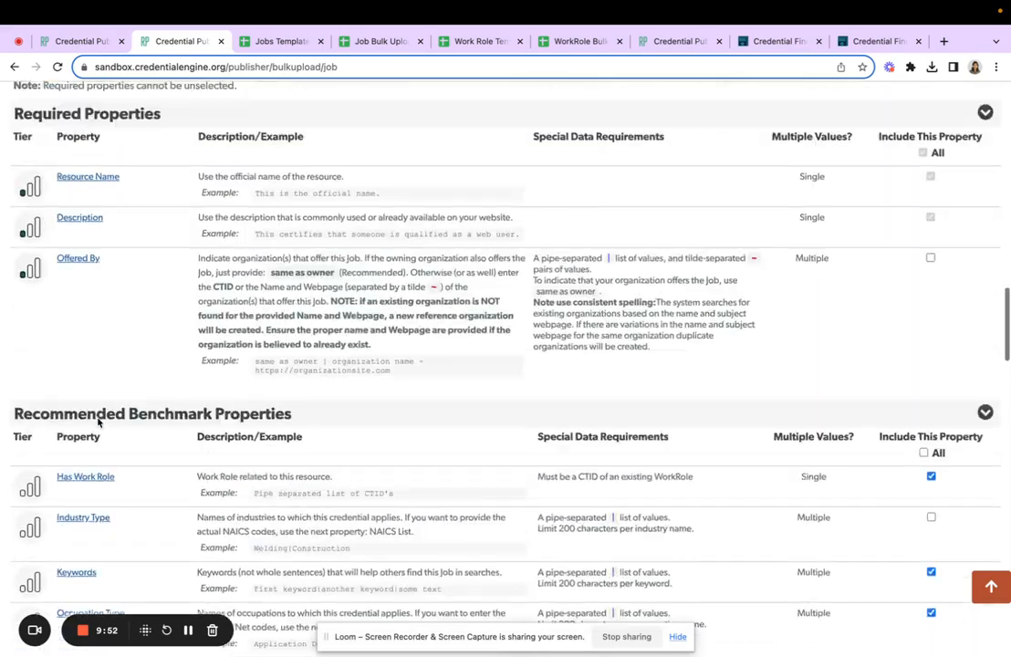
scroll(98, 420, "up", 8)
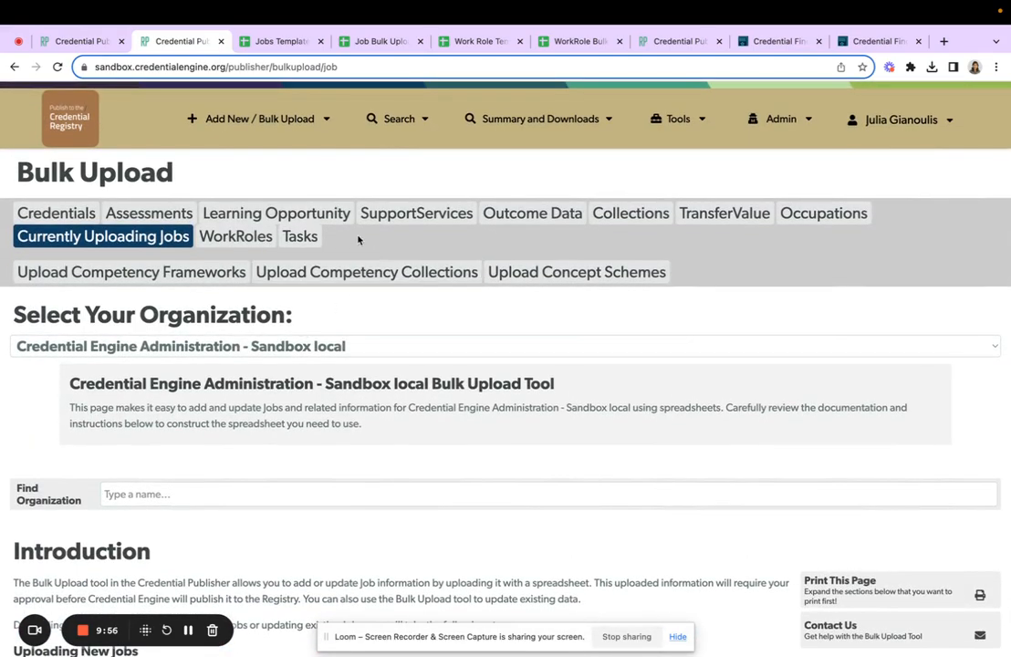
left_click(218, 242)
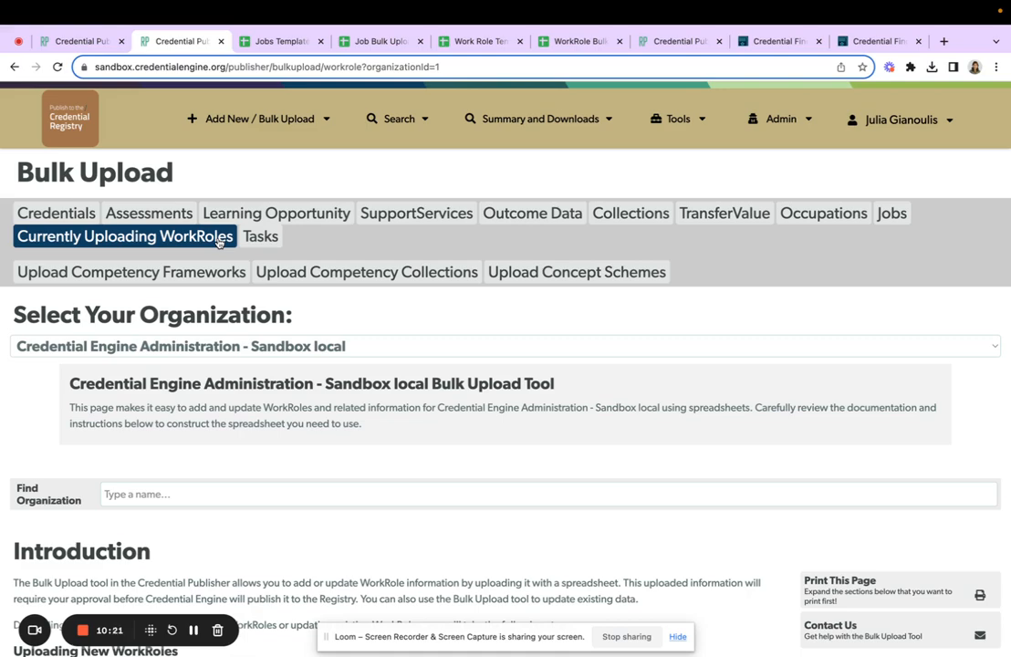
Expand the Required Properties for uploading new WorkRoles under Step 2 and review each property's description and example
scroll(209, 468, "down", 3)
scroll(209, 468, "down", 5)
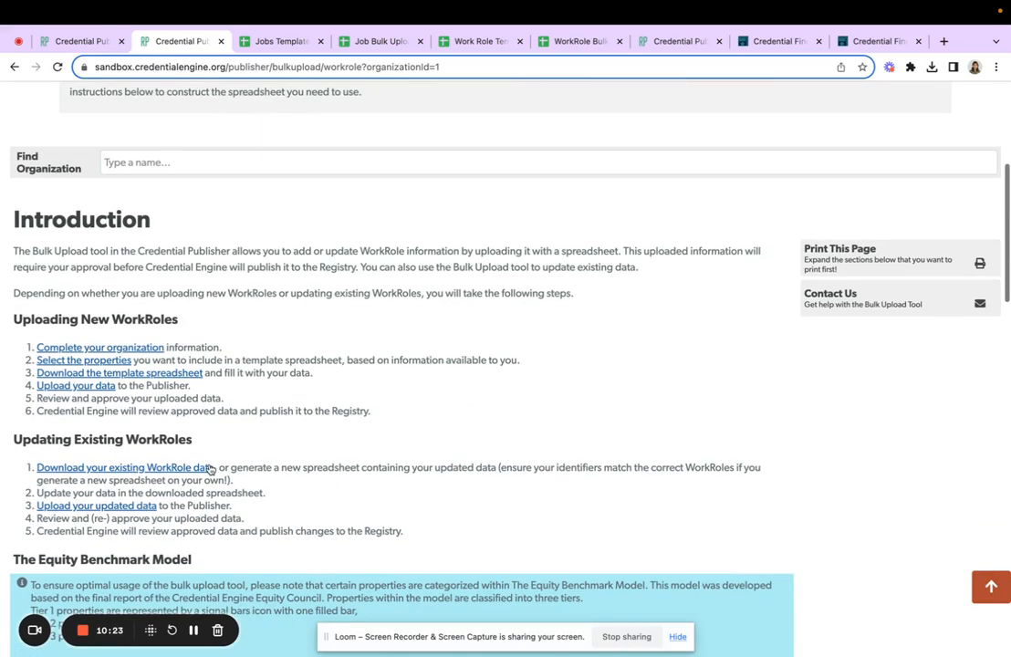
scroll(209, 465, "down", 8)
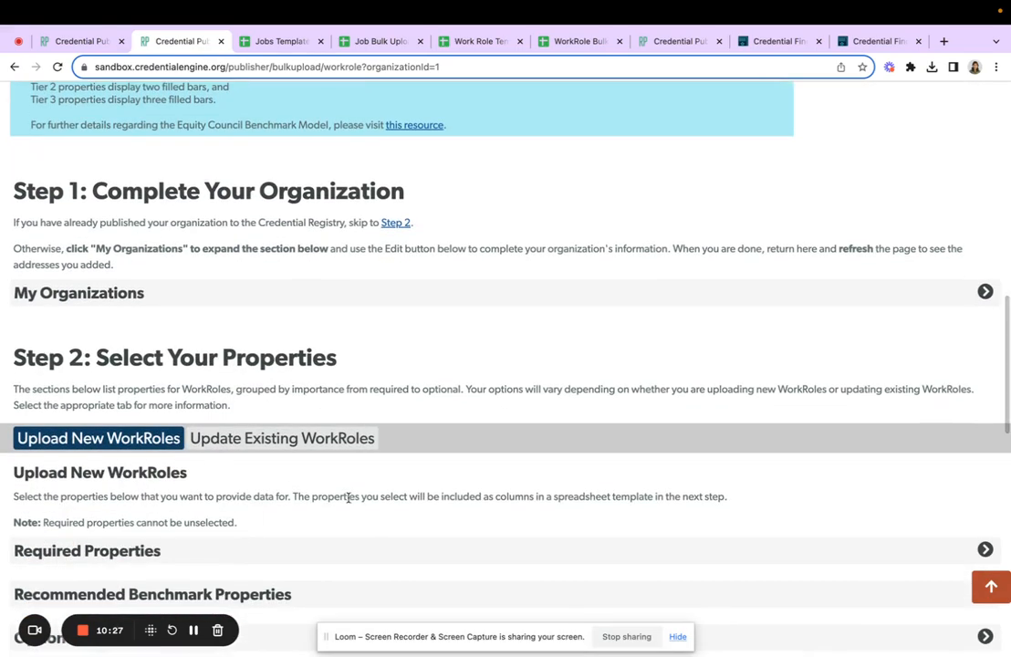
scroll(349, 498, "down", 2)
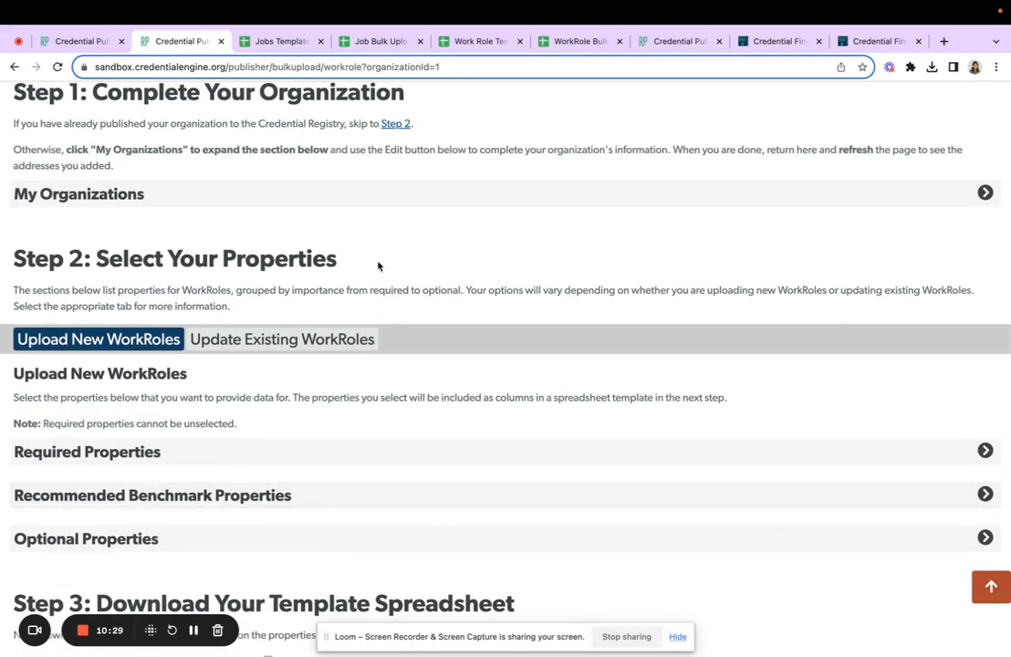
left_click(169, 453)
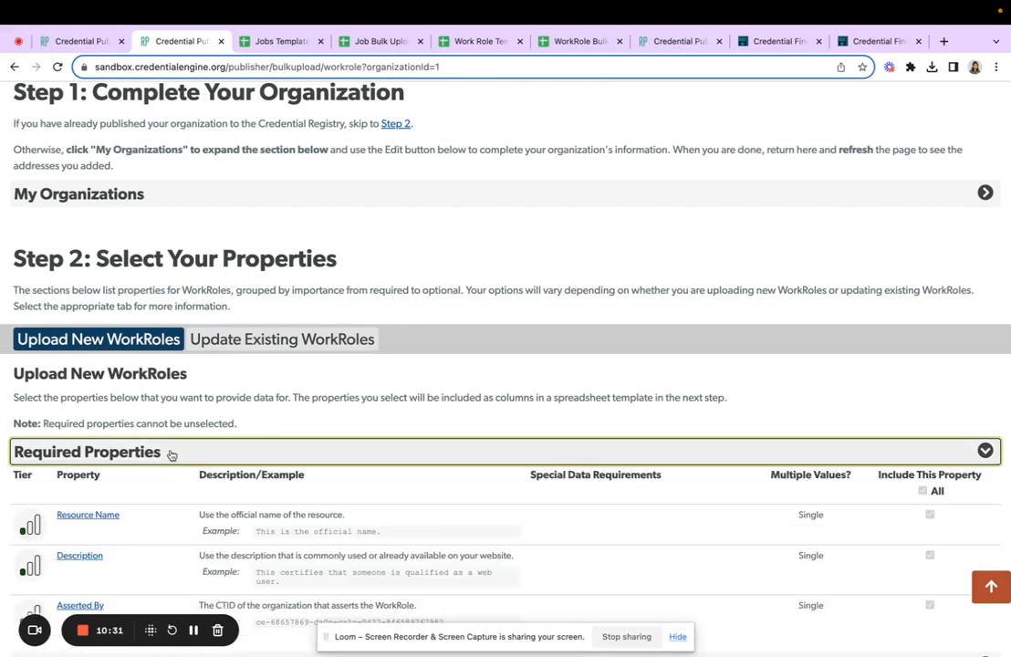
scroll(313, 454, "down", 1)
scroll(313, 454, "down", 2)
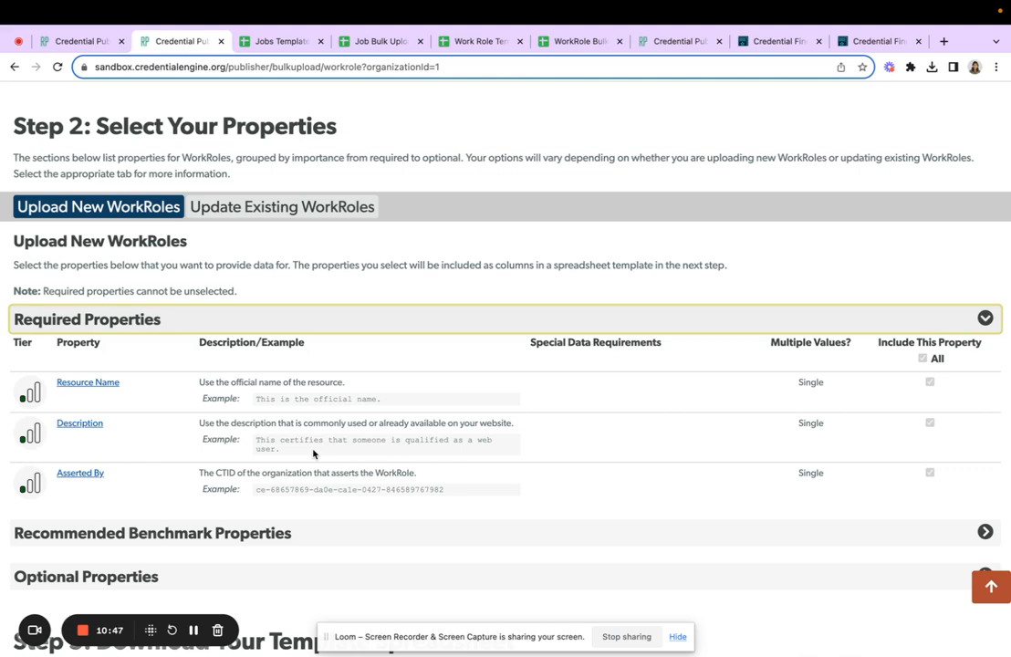
Expand the Recommended Benchmark Properties for WorkRoles and include the Has Task property
scroll(225, 458, "down", 2)
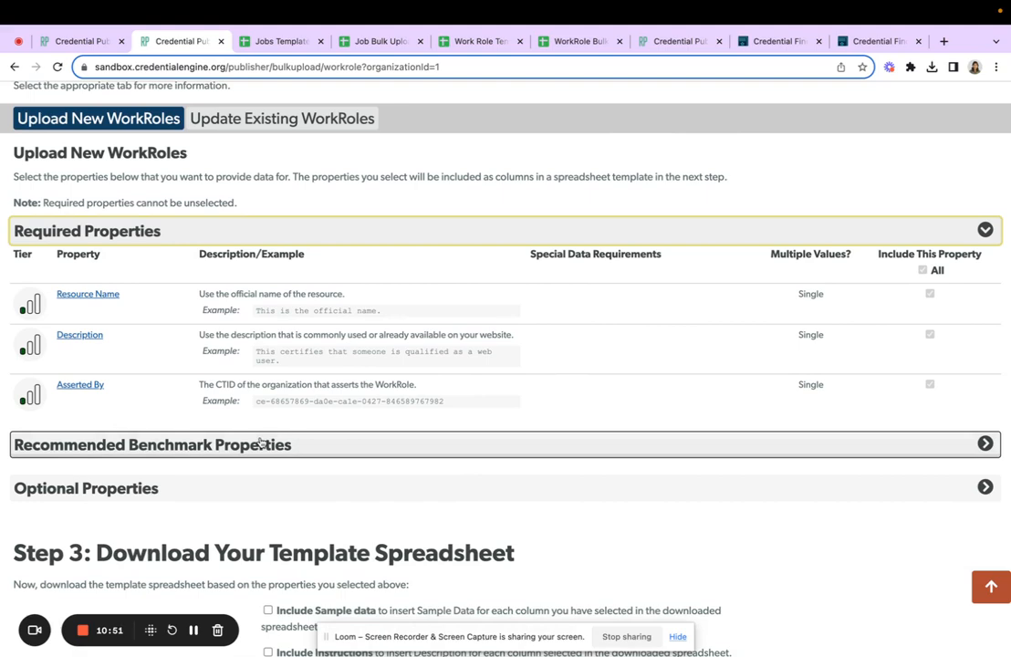
left_click(345, 446)
scroll(354, 513, "down", 3)
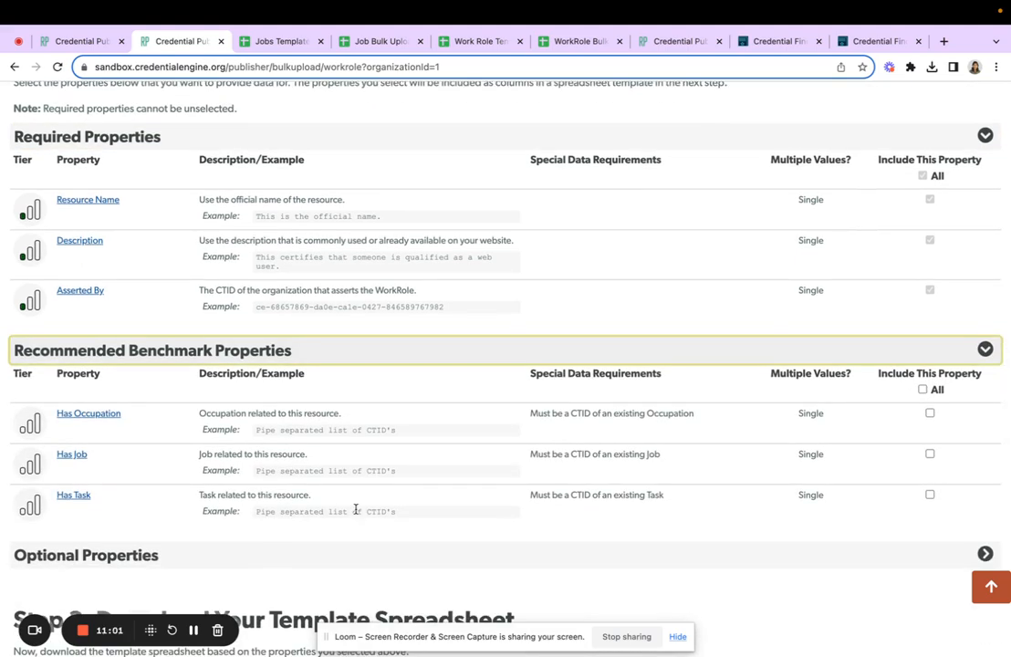
left_click(907, 503)
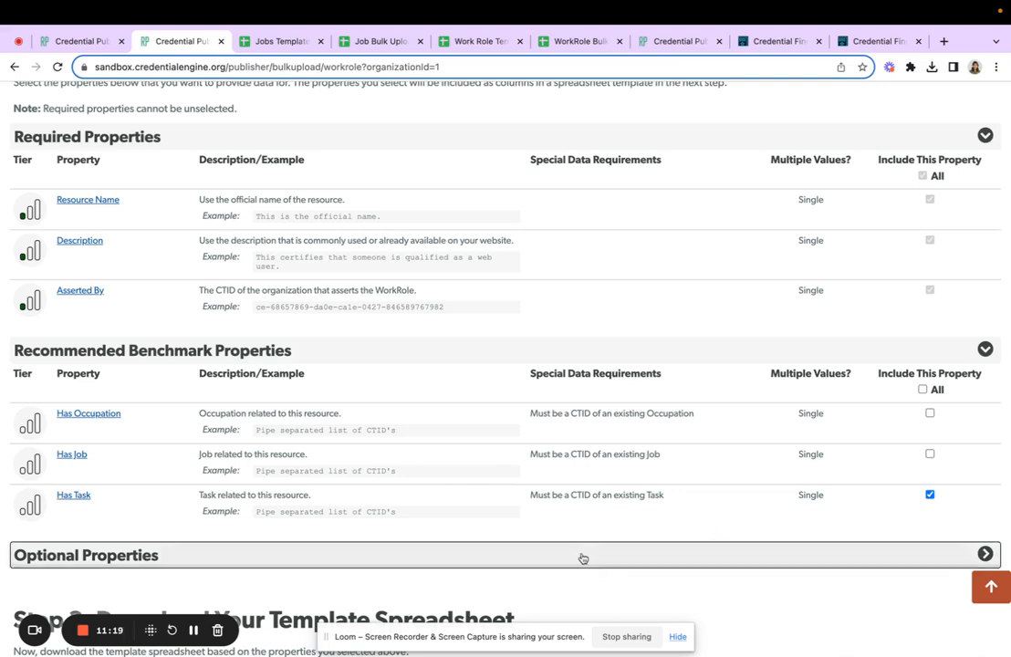
Download the WorkRoles template spreadsheet under Step 3 with sample data and instructions included
scroll(581, 557, "down", 2)
scroll(582, 555, "down", 3)
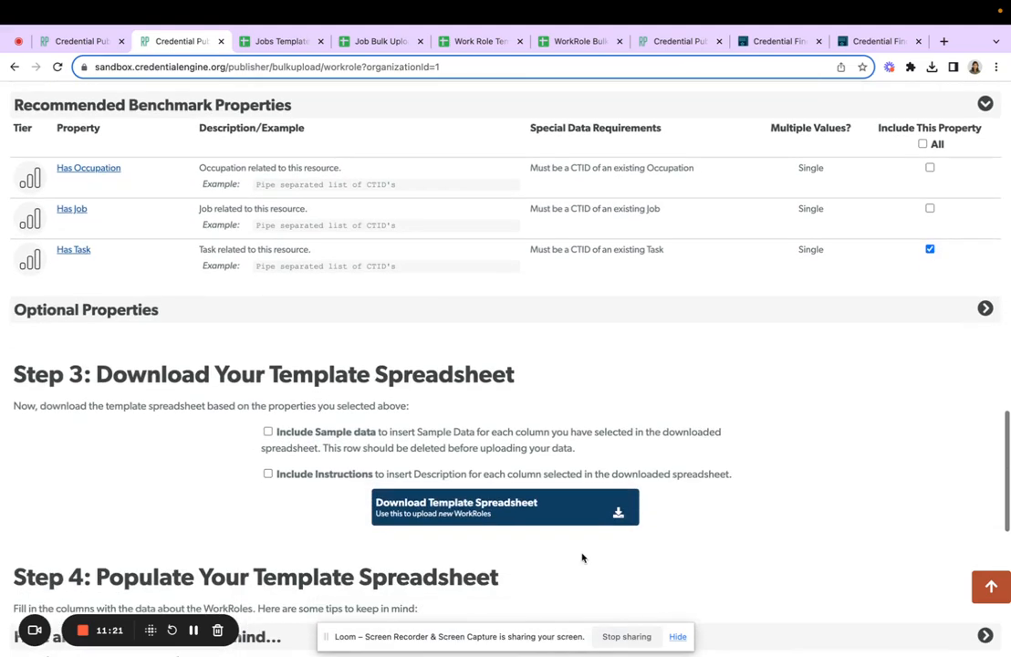
left_click(290, 440)
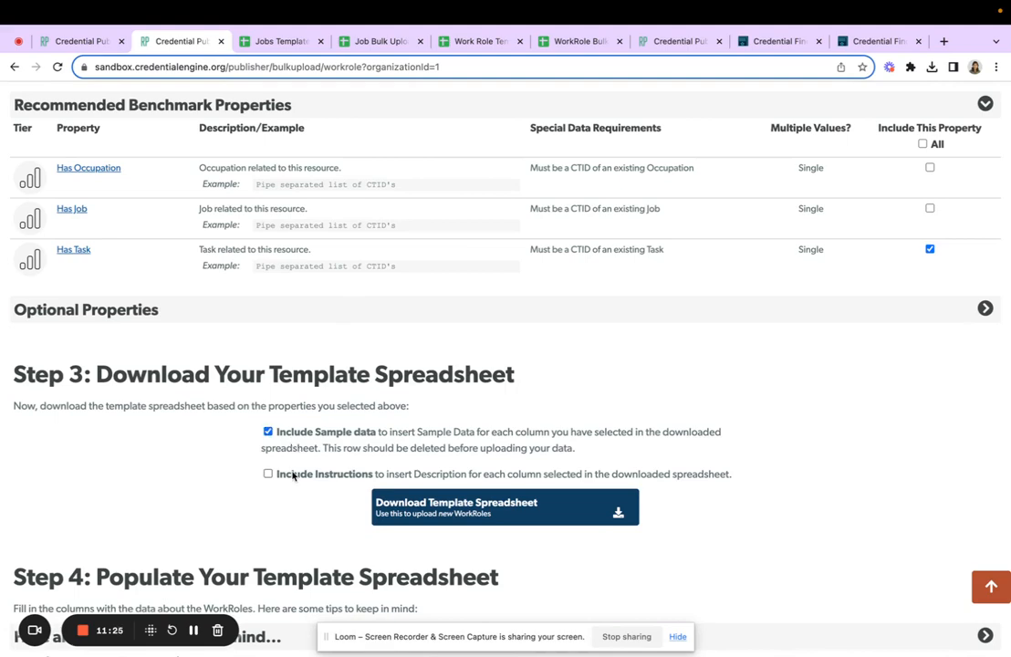
left_click(293, 475)
left_click(425, 516)
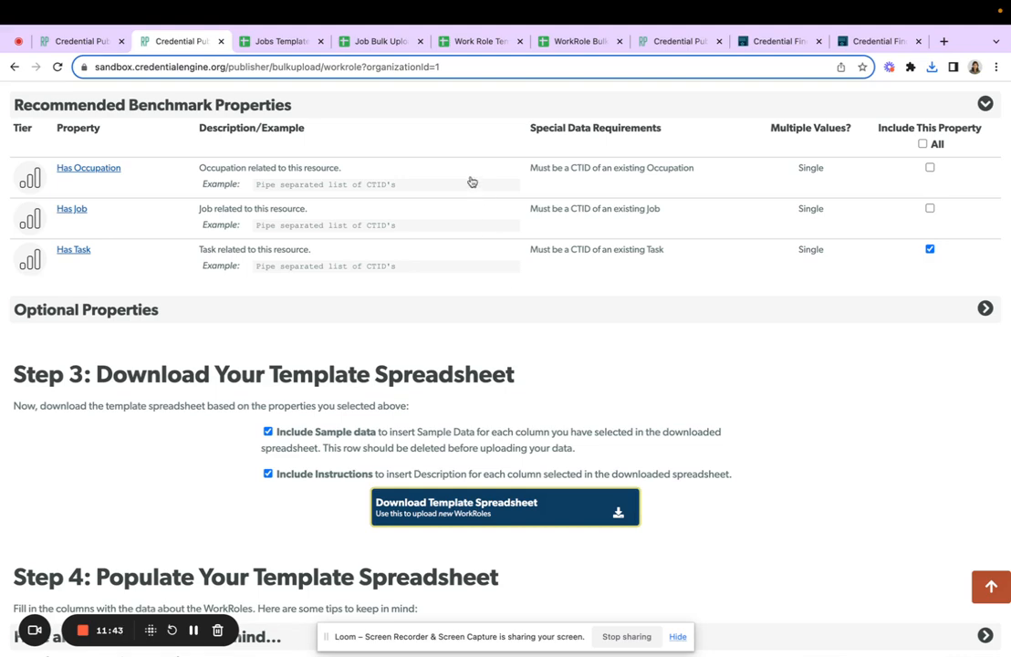
Open the Work Role Template spreadsheet and go through its column headings from Resource Name to Has Task
left_click(464, 42)
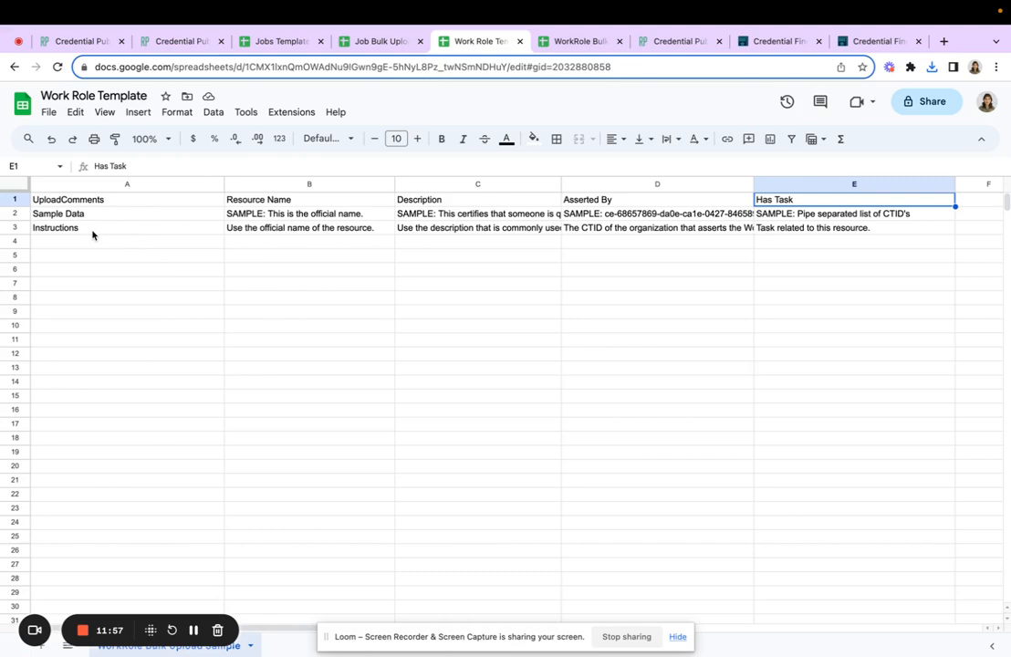
left_click(242, 205)
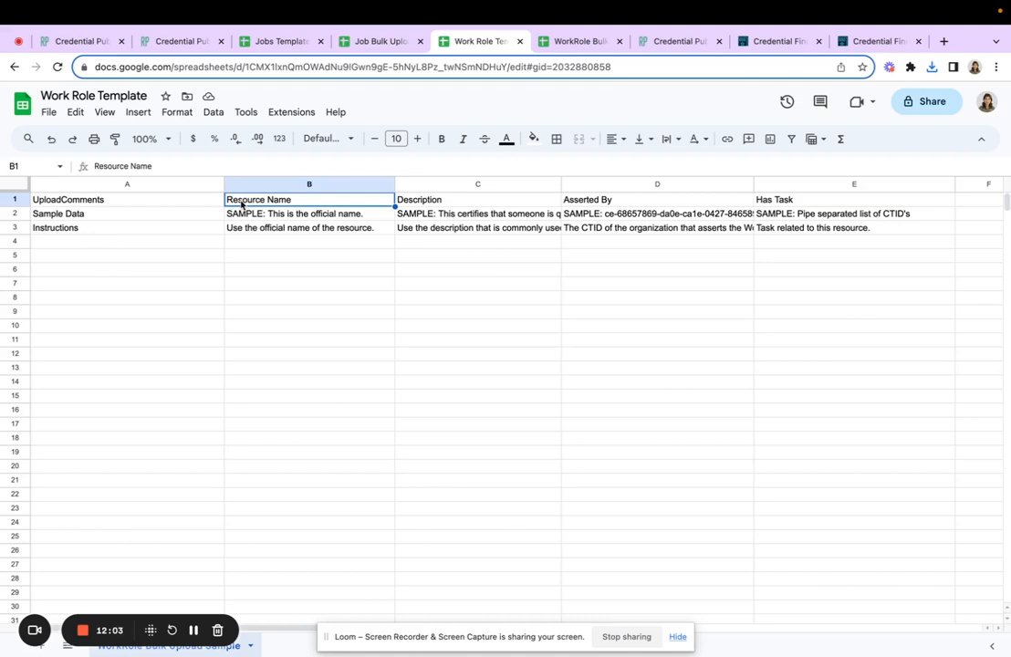
key("Right")
key("Right")
key("Right")
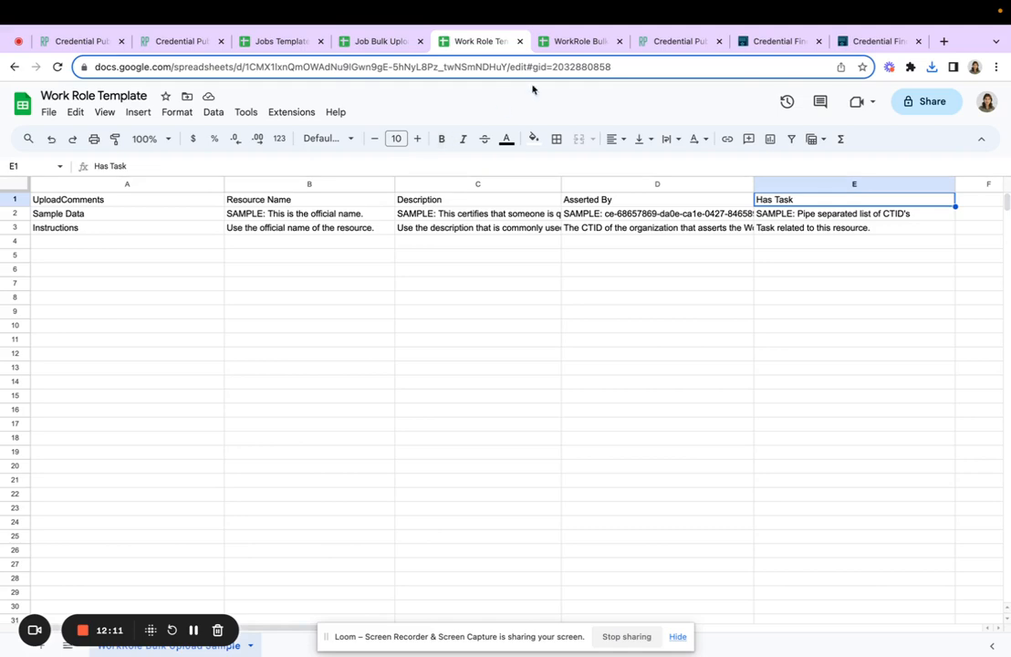
In the WorkRole Bulk Upload for the Jobs Upload spreadsheet, check WR1's Has Task CTIDs and download the CTID sheet as Comma Separated Values (.csv)
left_click(555, 42)
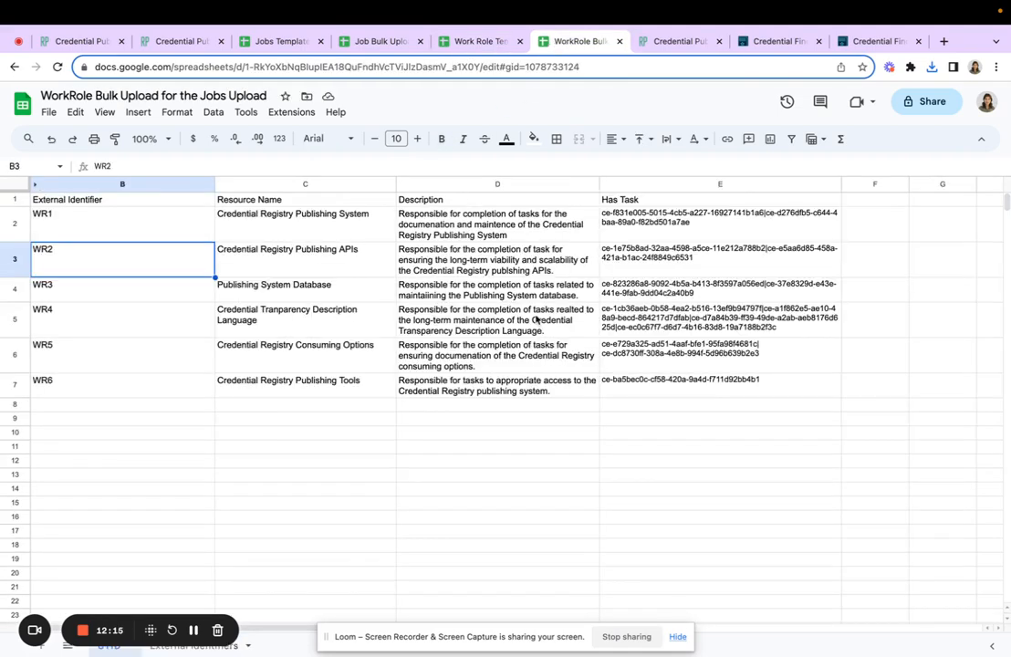
left_click(662, 230)
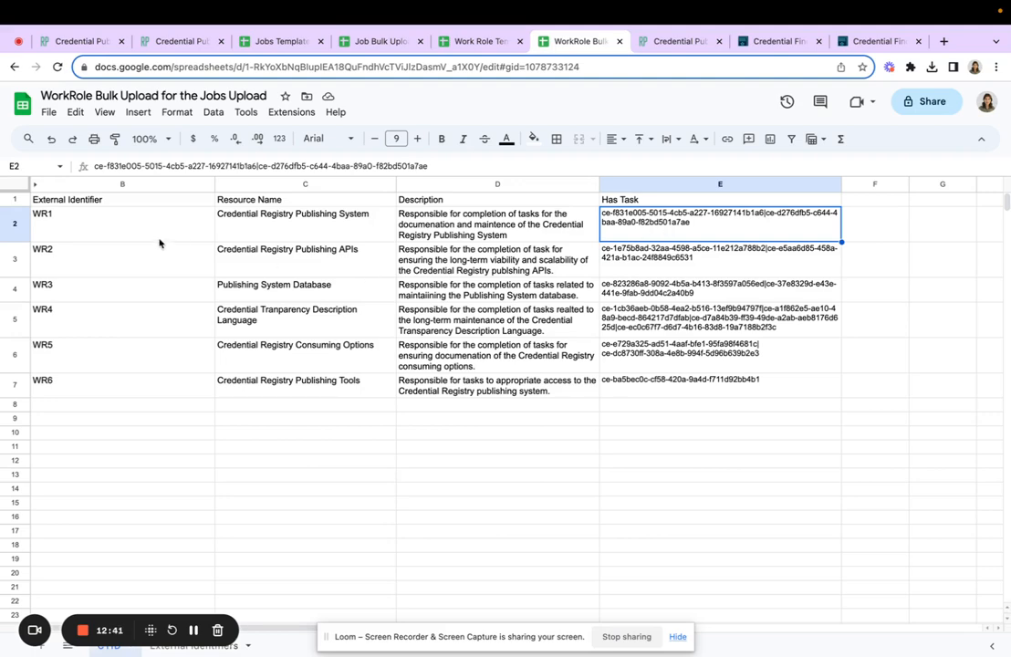
left_click(45, 111)
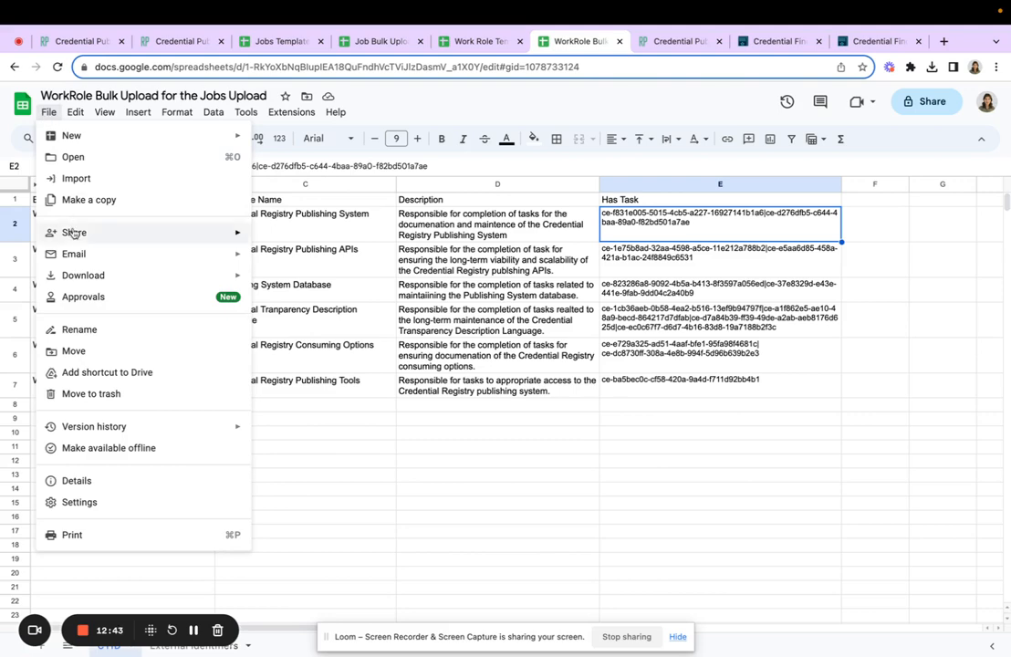
mouse_move(226, 277)
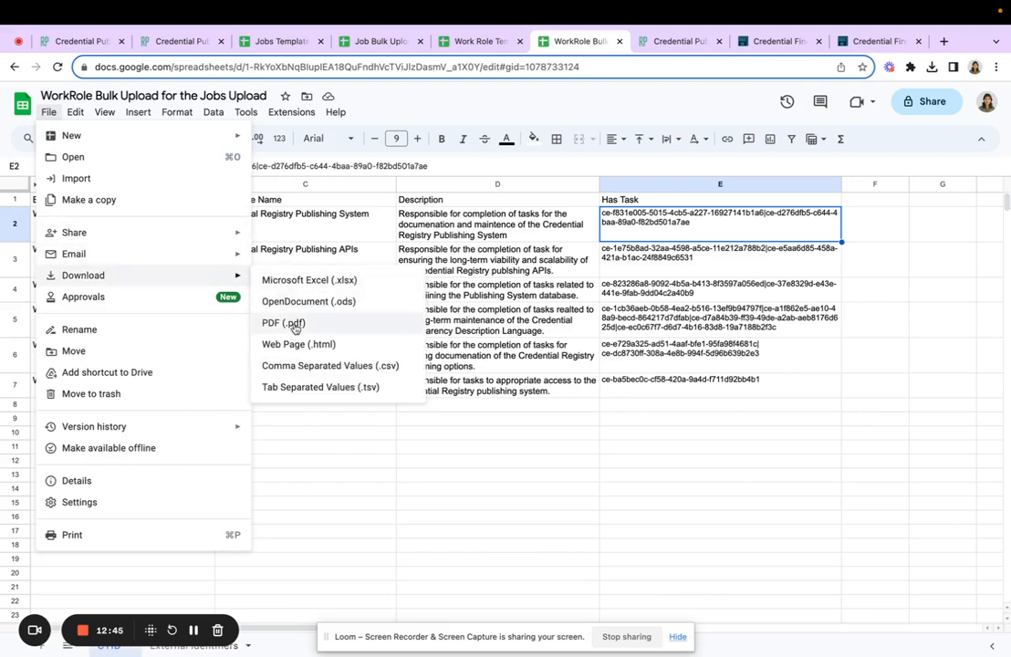
left_click(300, 366)
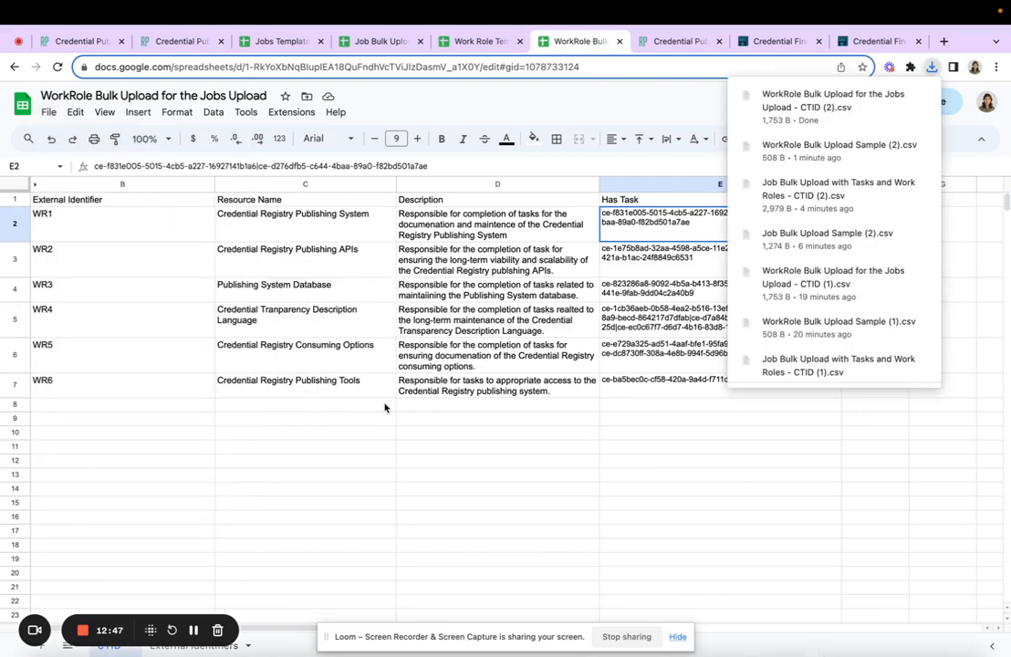
On the WorkRoles bulk upload page, choose WorkRole Bulk Upload for the Jobs Upload - CTID (2).csv under Step 5 and preview its data
left_click(182, 43)
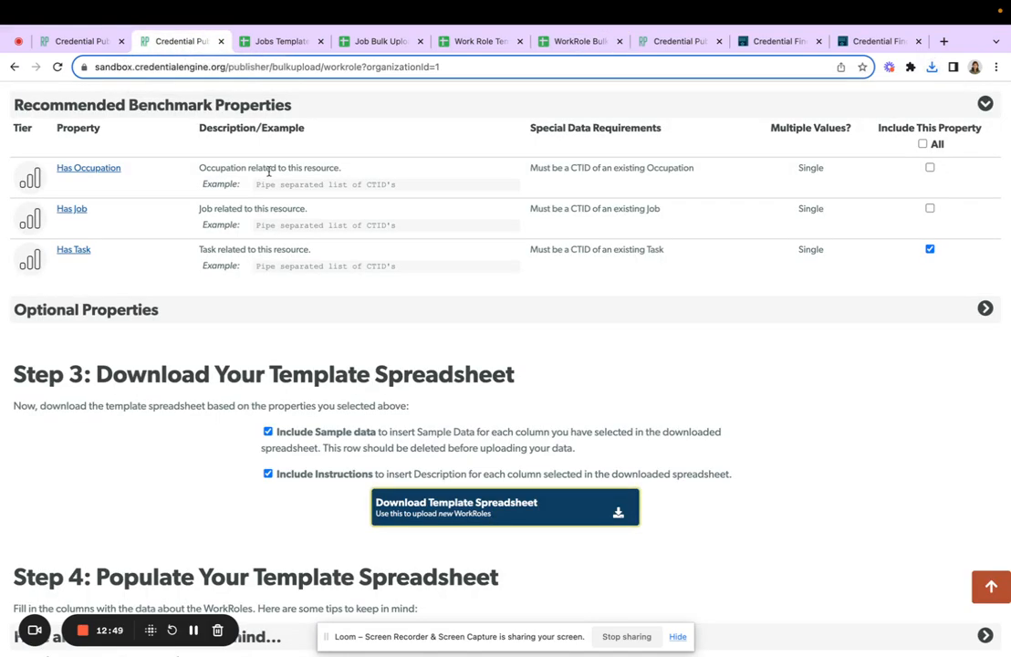
scroll(343, 519, "down", 4)
scroll(343, 519, "down", 5)
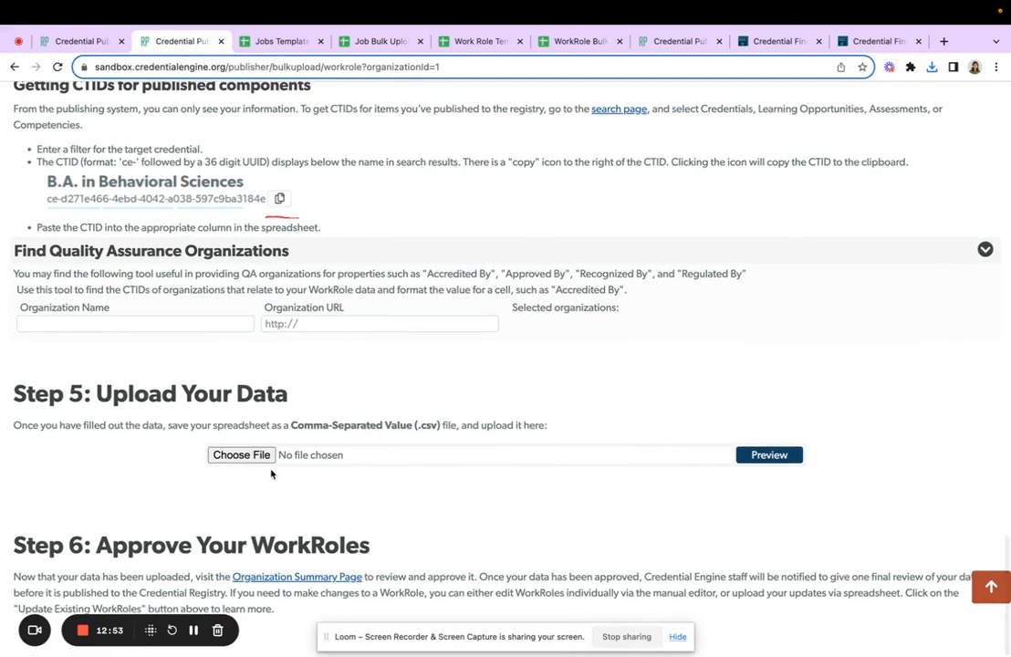
left_click(240, 455)
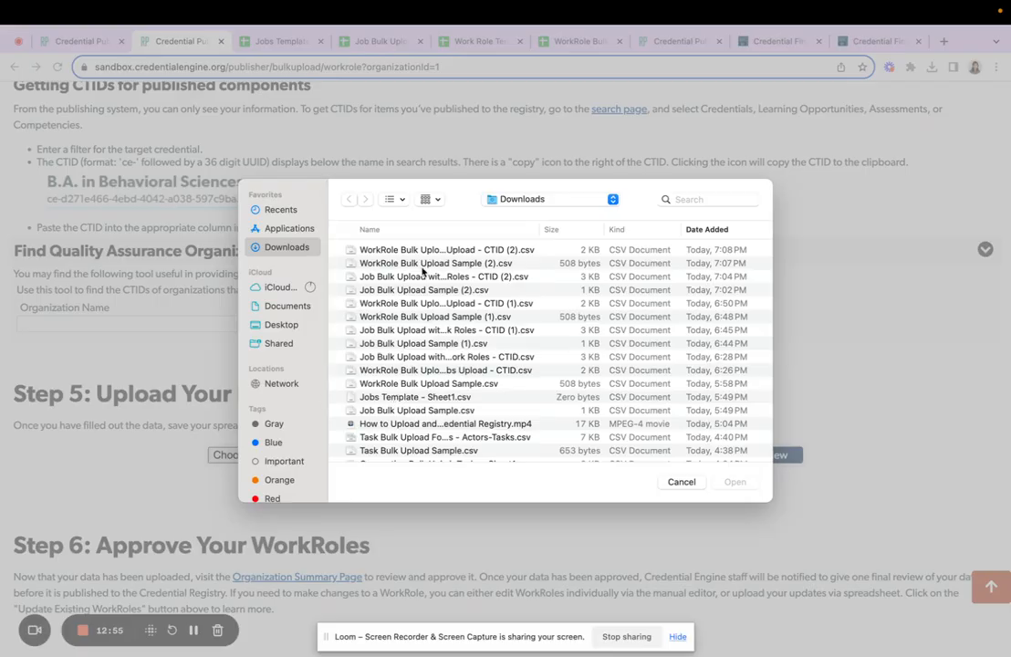
double_click(399, 251)
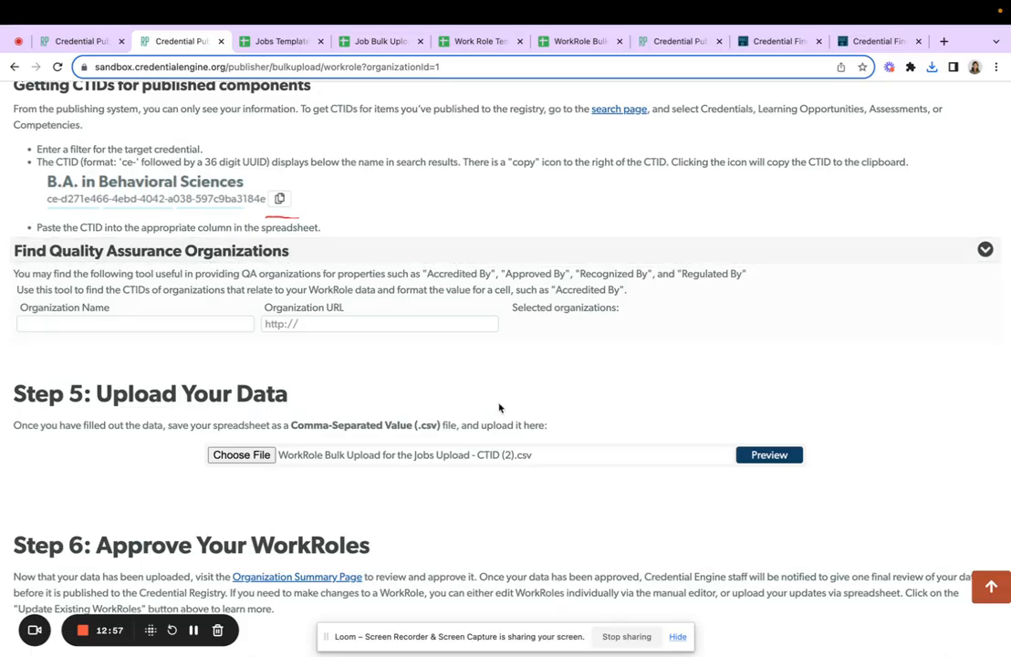
left_click(767, 455)
Review the previewed WorkRole rows, the option to save them to the Publisher, and the Step 6 approval instructions
scroll(580, 406, "down", 3)
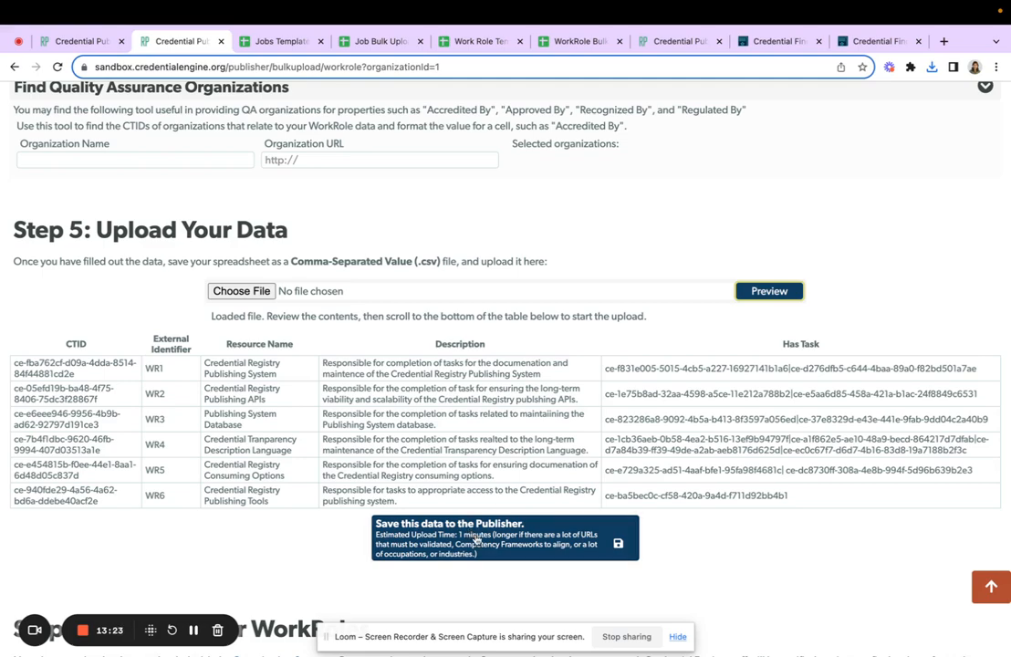
scroll(356, 536, "down", 1)
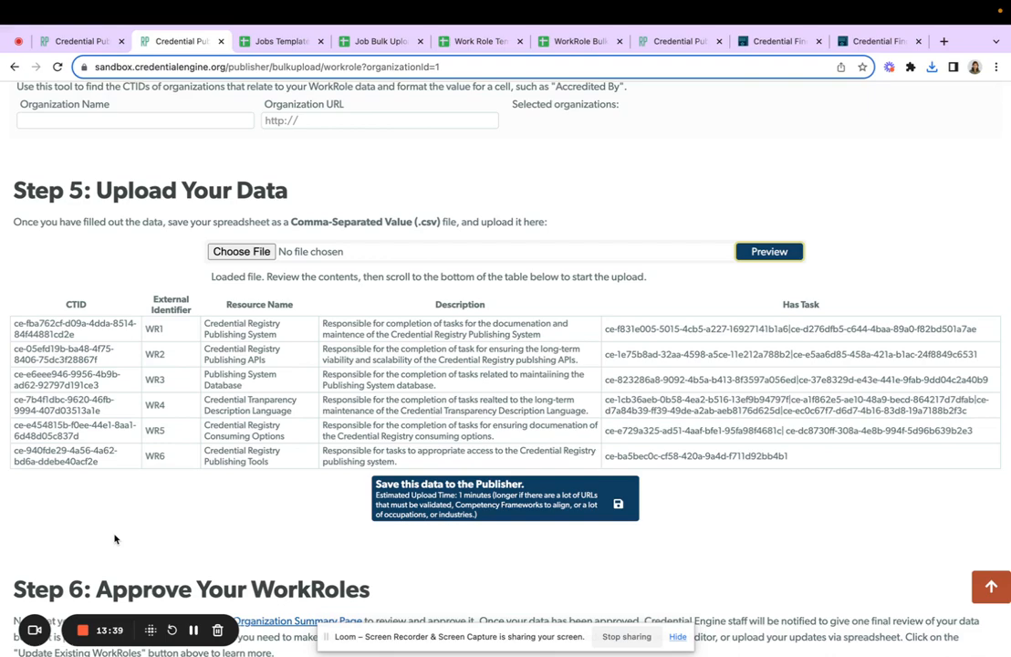
scroll(115, 538, "down", 1)
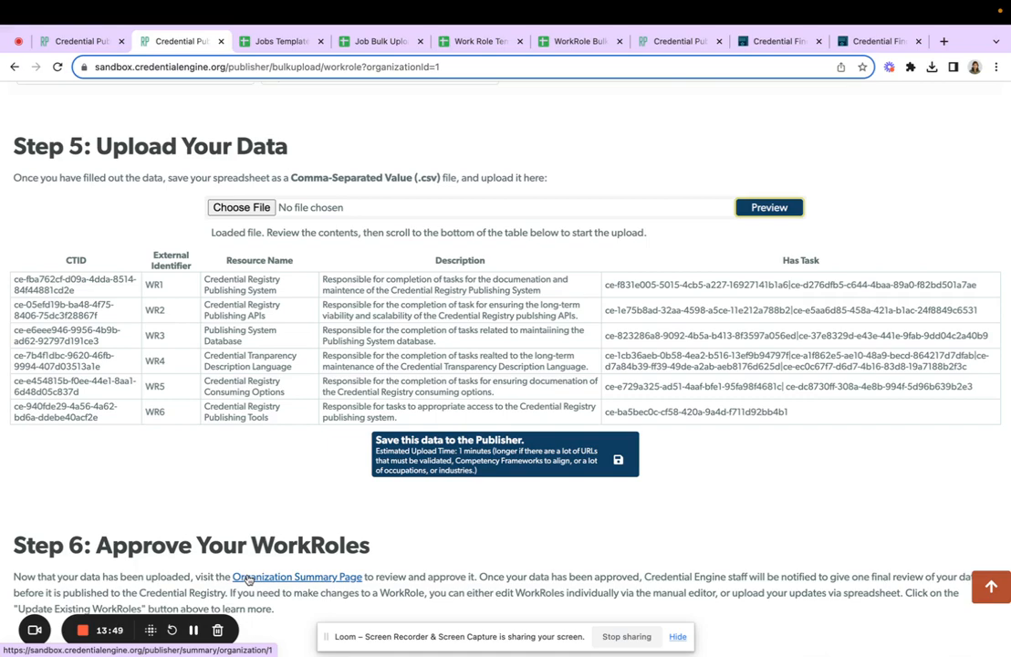
Open the Organization Summary for Credential Engine Administration - Sandbox local and list its Jobs with the bulk approve and publish options in view
left_click(650, 47)
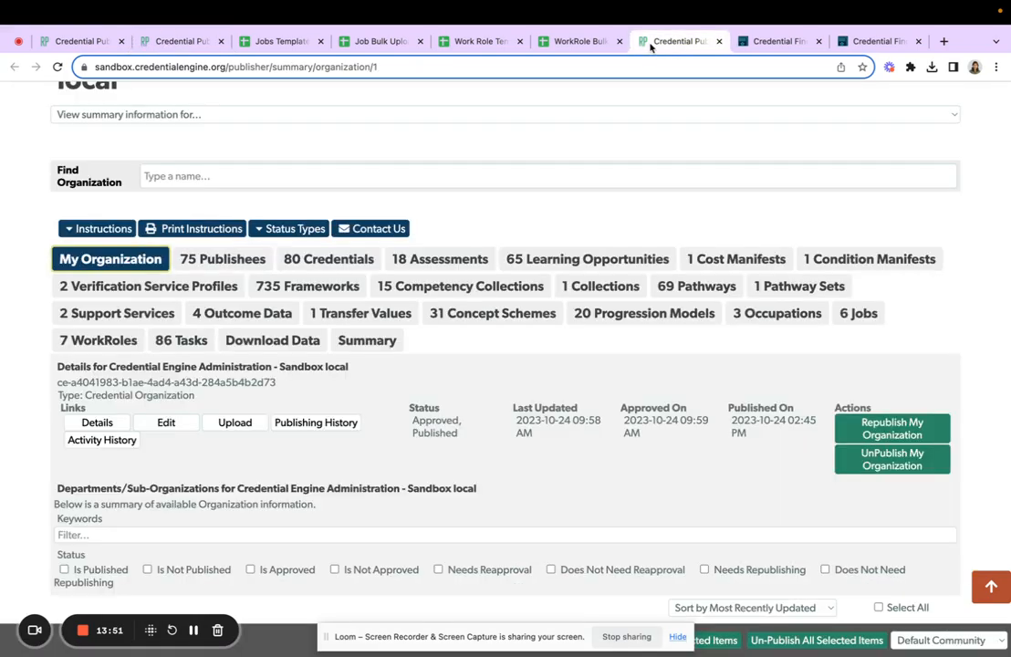
scroll(468, 148, "up", 3)
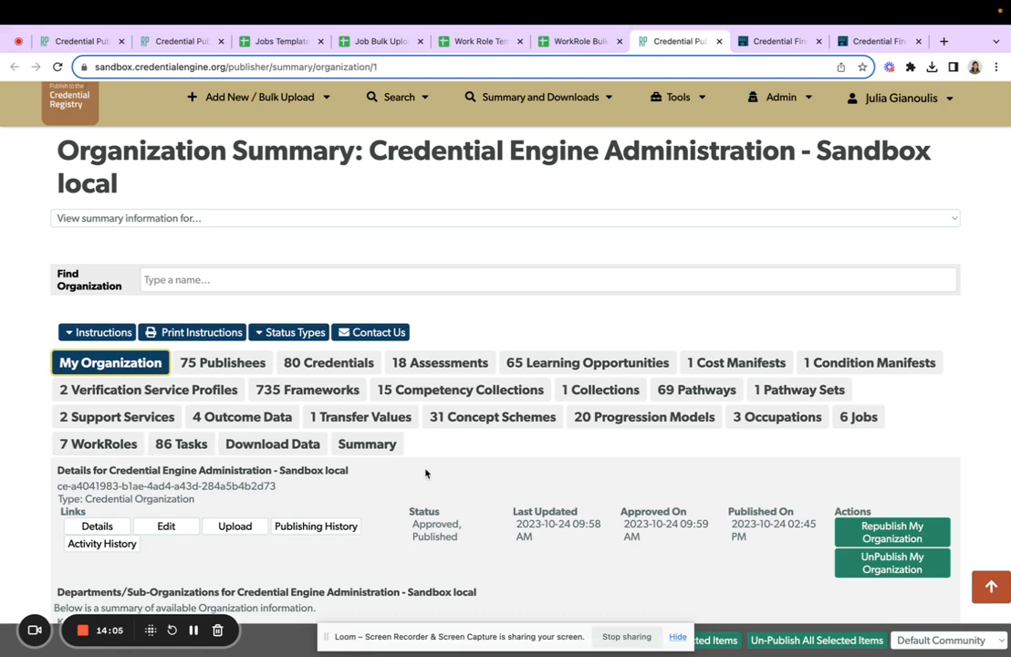
left_click(847, 423)
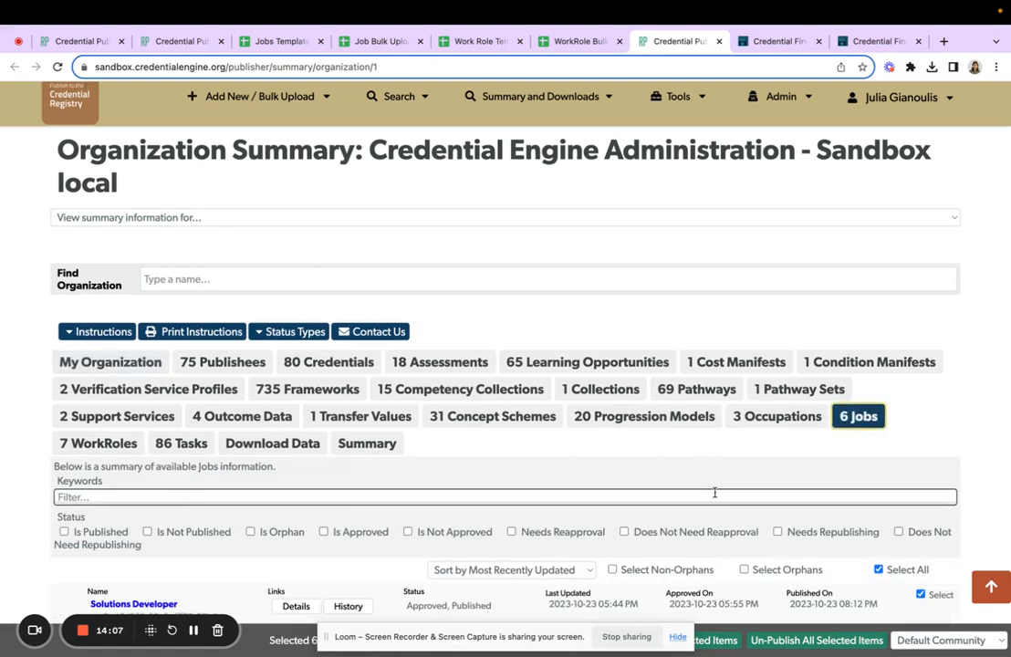
scroll(713, 492, "down", 3)
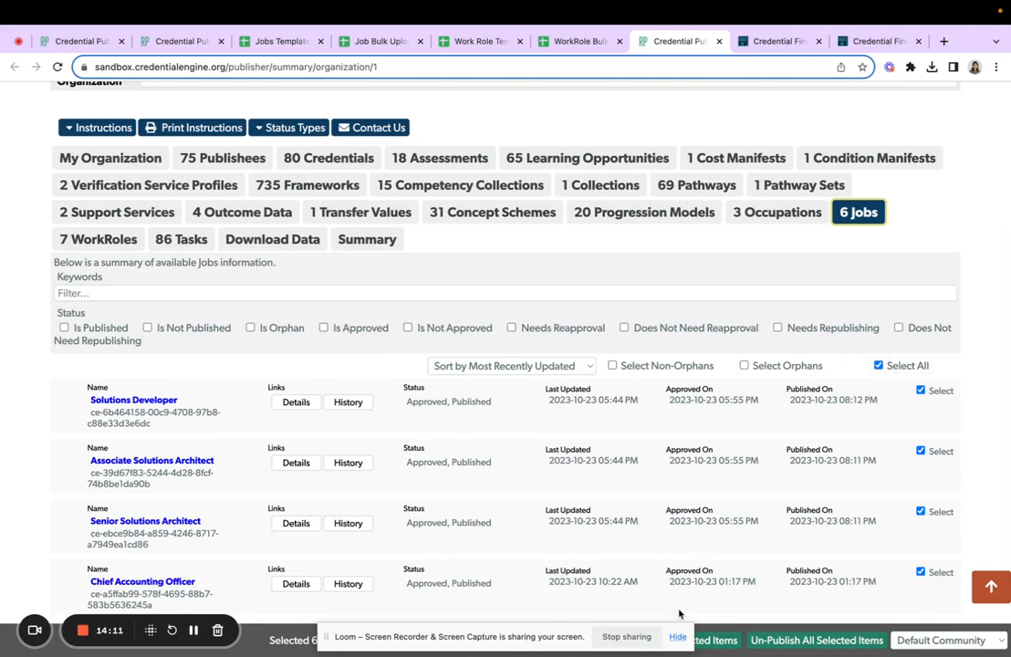
left_click(677, 637)
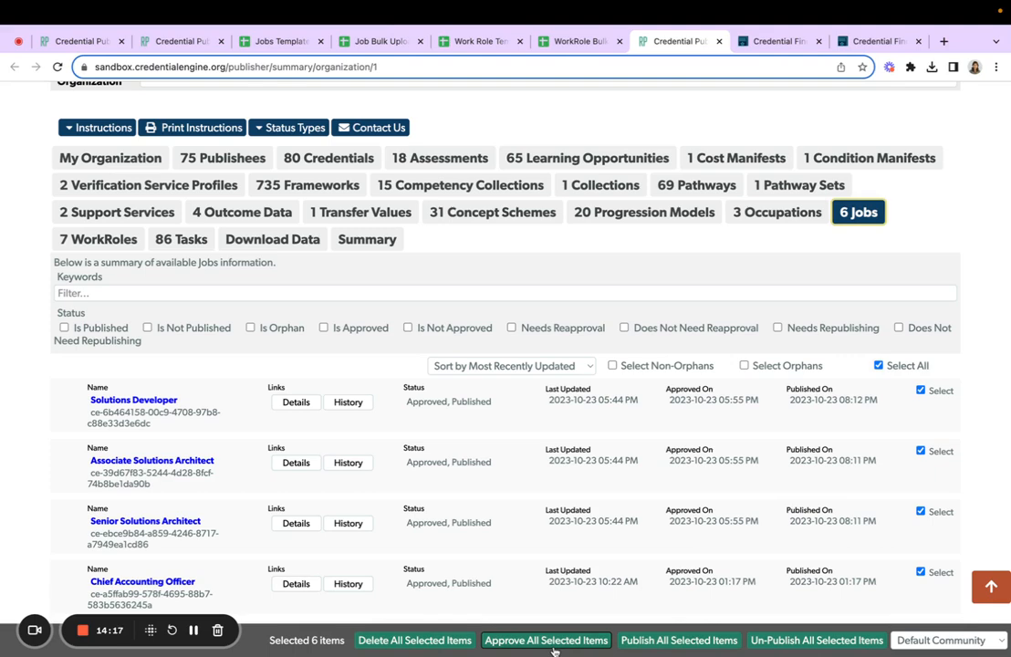
List the organization's WorkRoles on the Organization Summary with the bulk approve and publish options in view
left_click(99, 248)
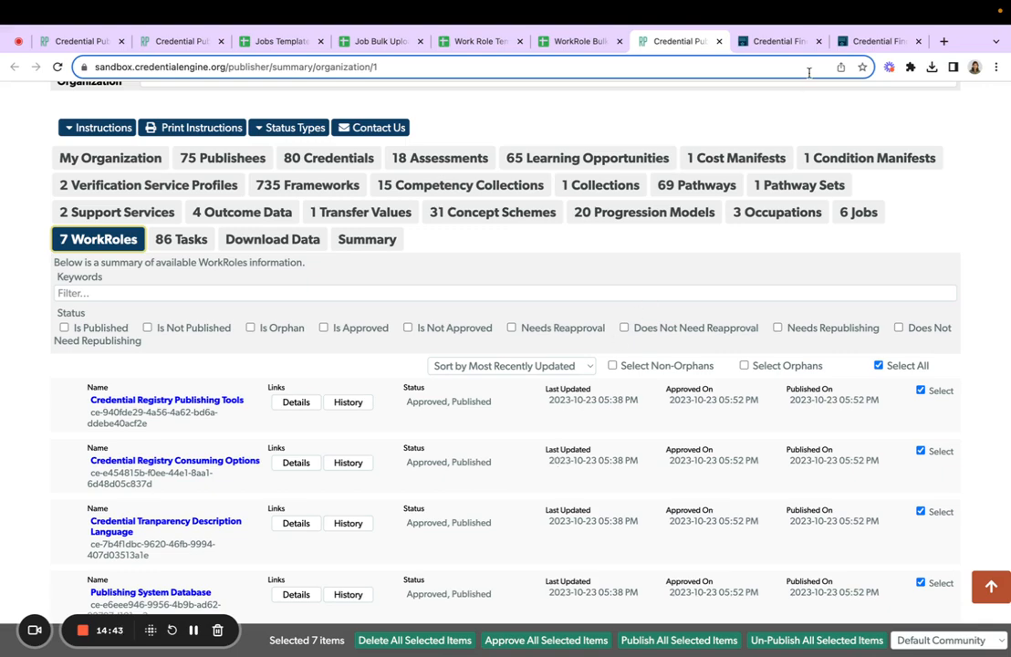
Switch to Credential Finder and review the published Senior Solutions Architect job's description, keywords, occupations and connections
left_click(761, 46)
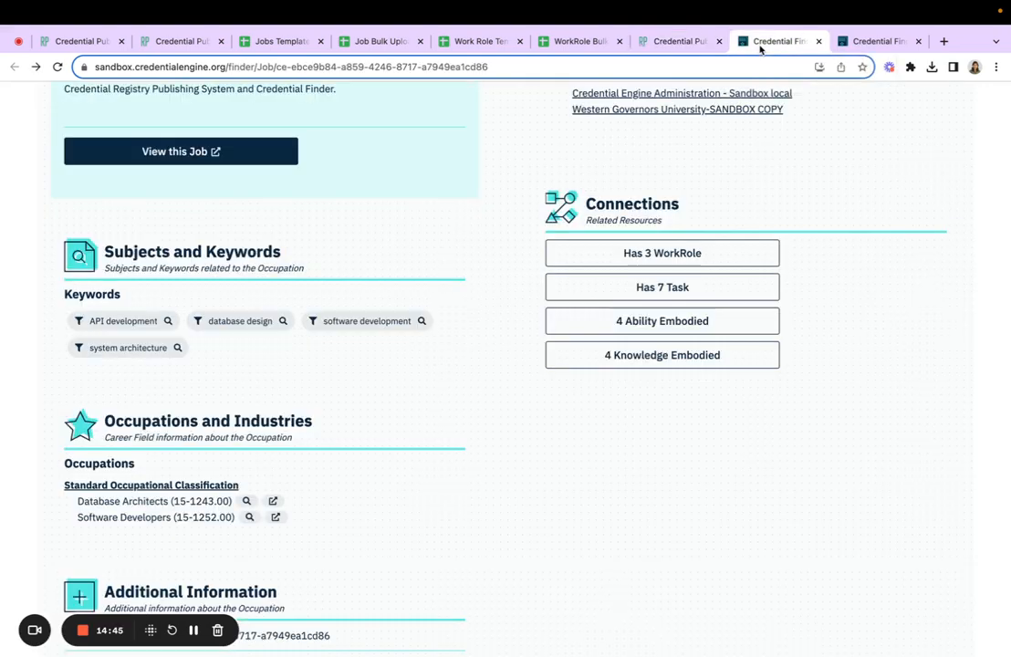
scroll(440, 289, "up", 3)
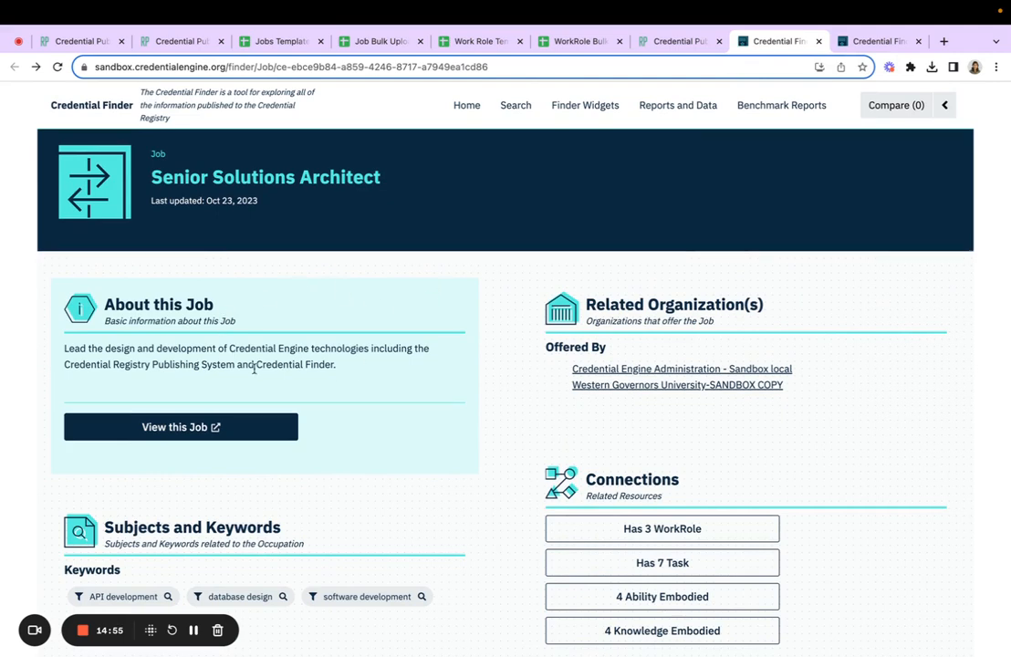
scroll(336, 418, "down", 2)
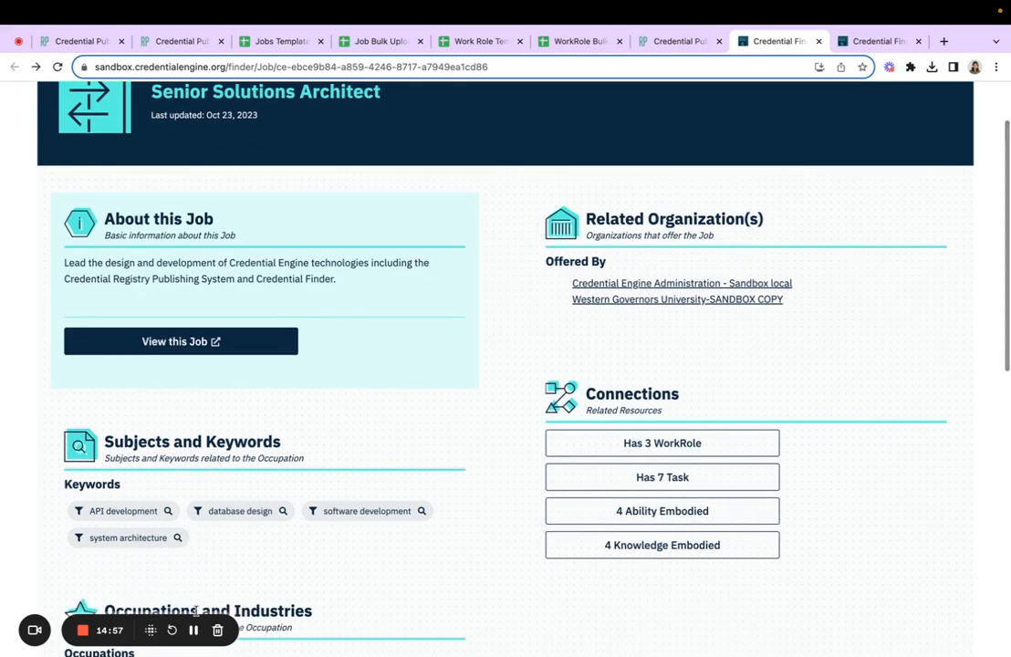
scroll(234, 468, "down", 3)
scroll(235, 468, "down", 1)
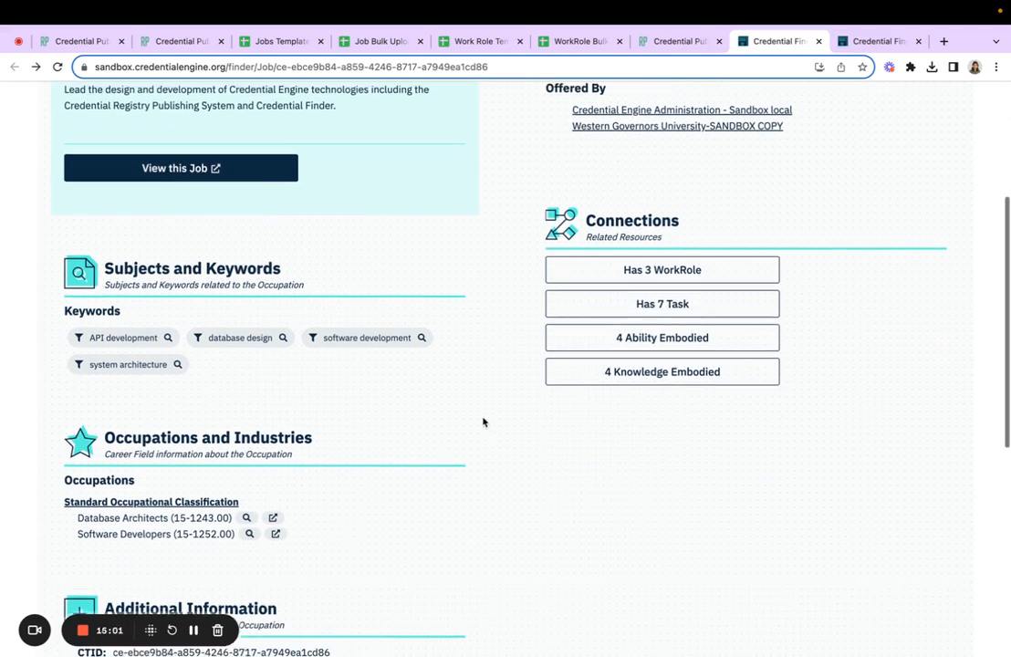
scroll(482, 420, "up", 3)
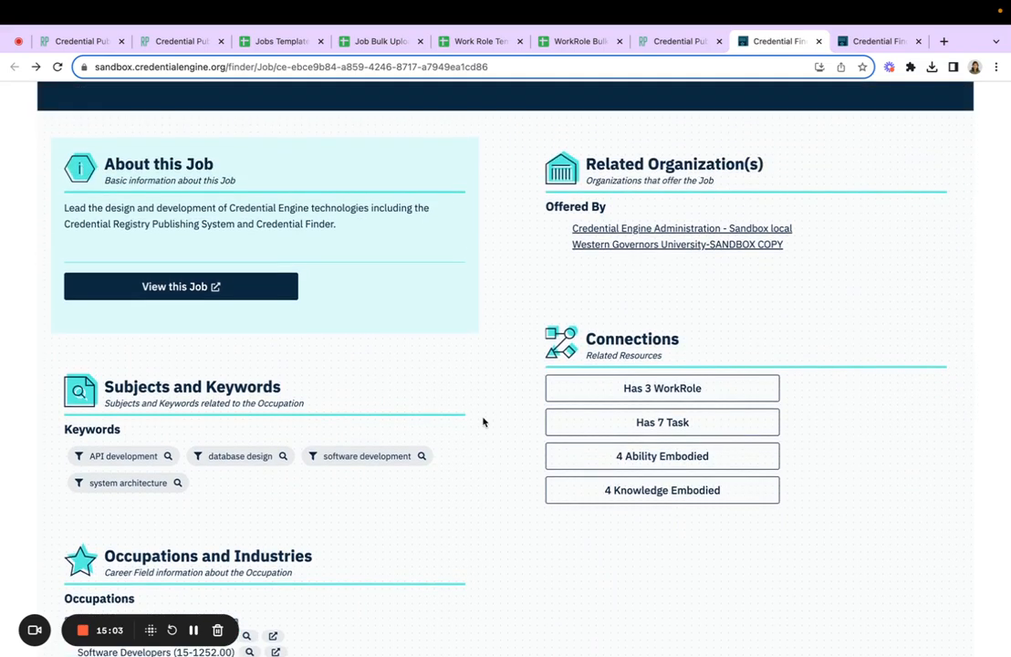
Check the WorkRoles and then the Tasks connected to the Senior Solutions Architect job, closing each list
left_click(580, 390)
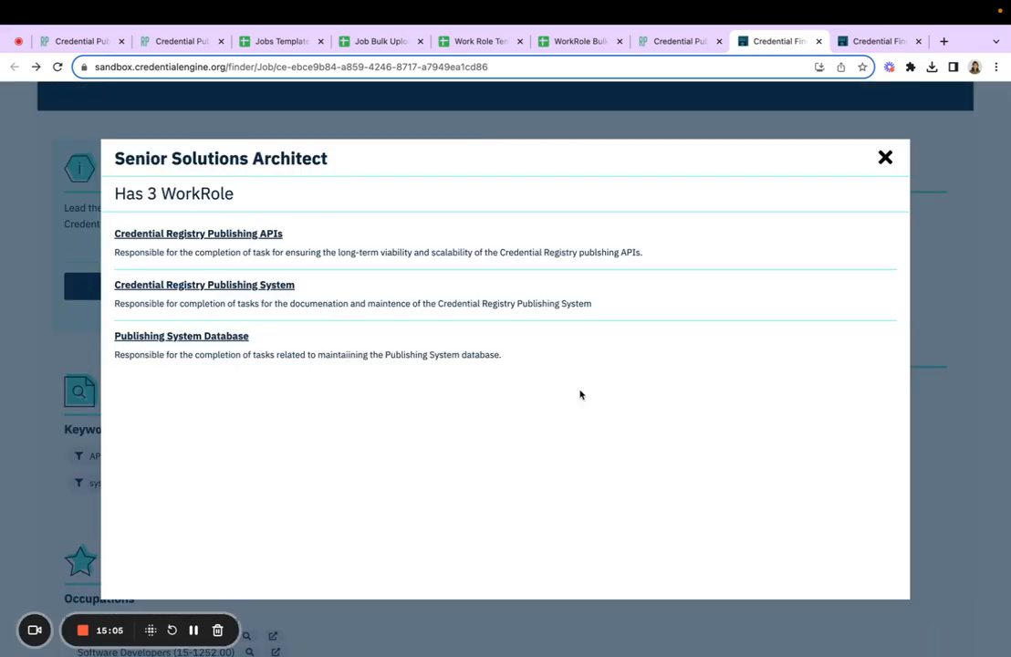
left_click(885, 156)
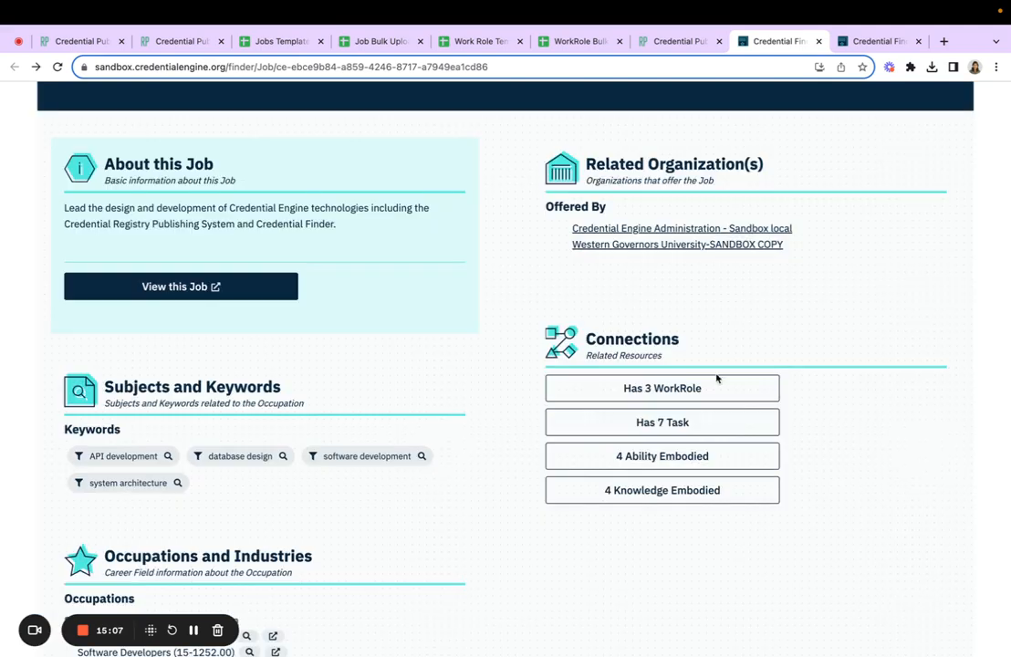
left_click(680, 423)
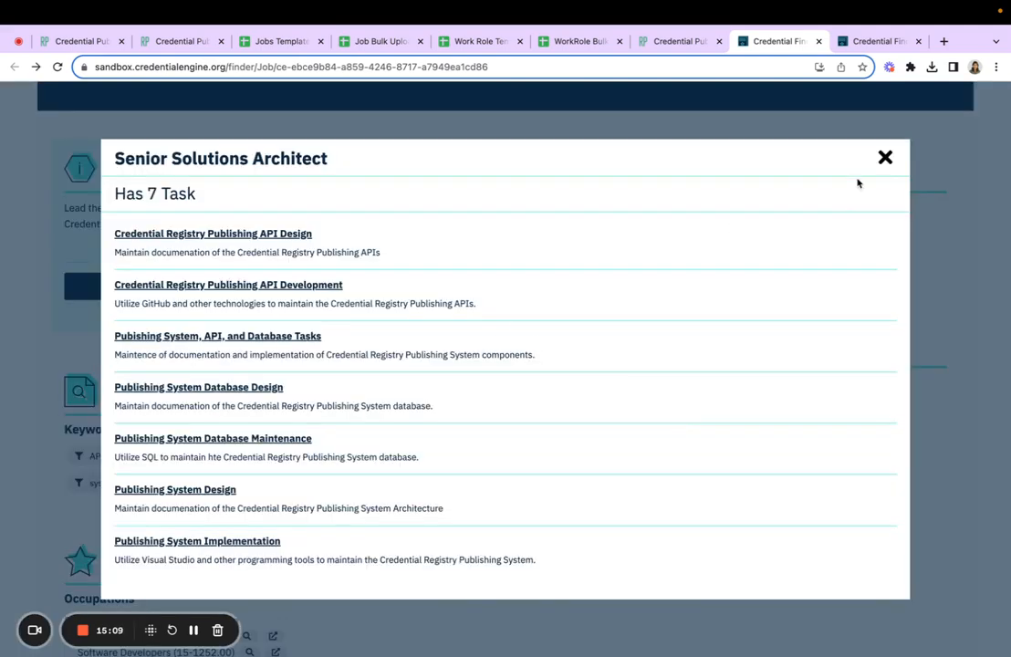
left_click(885, 157)
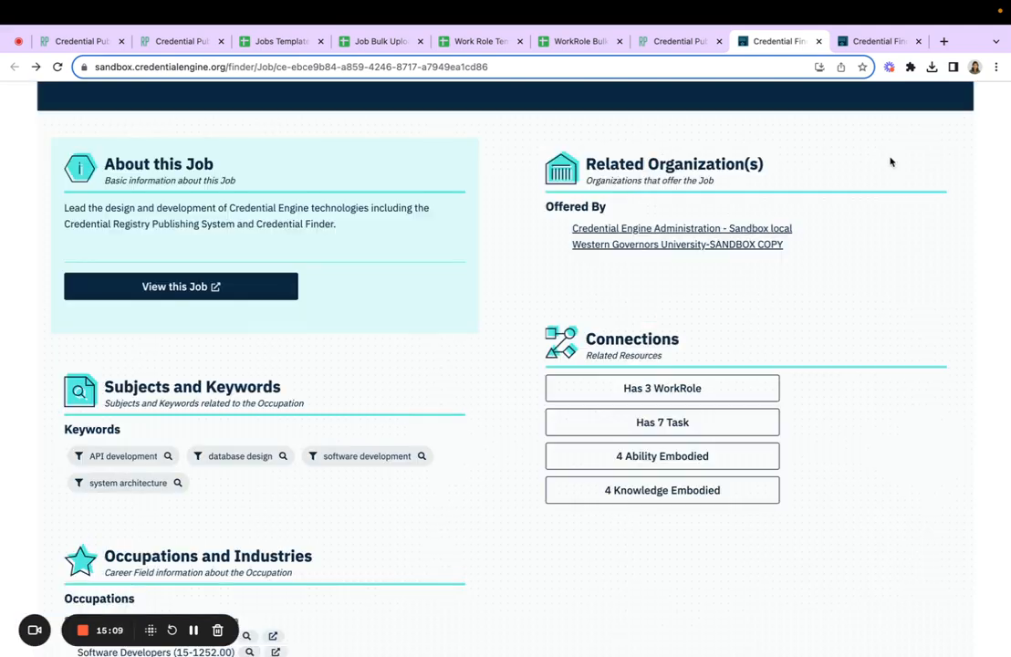
Check the Ability Embodied and Knowledge Embodied competencies connected to the Senior Solutions Architect job, closing each list
left_click(723, 458)
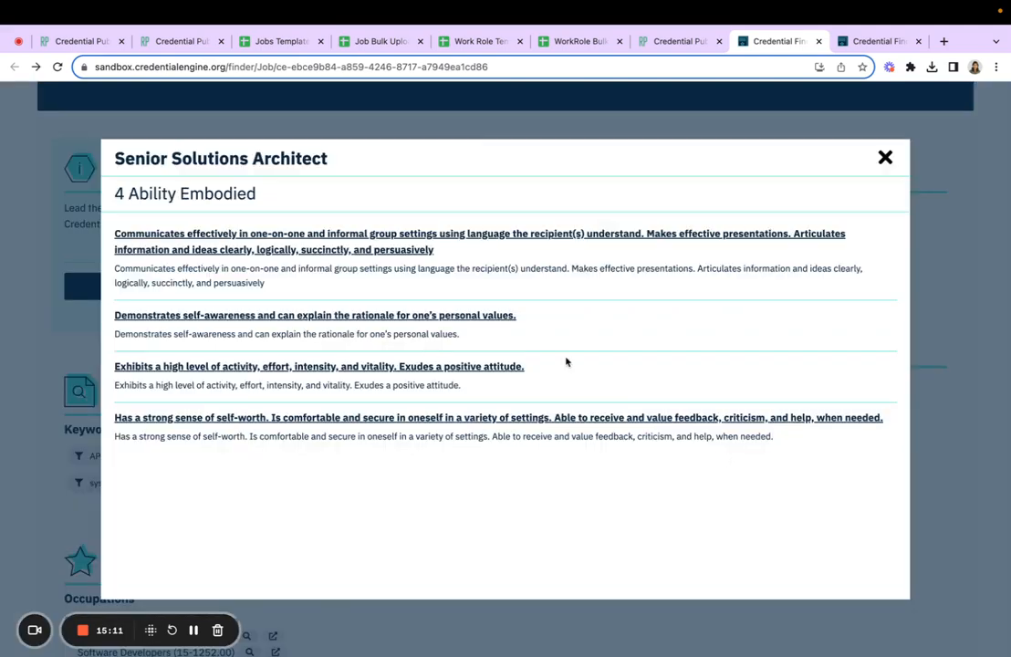
left_click(885, 164)
left_click(661, 495)
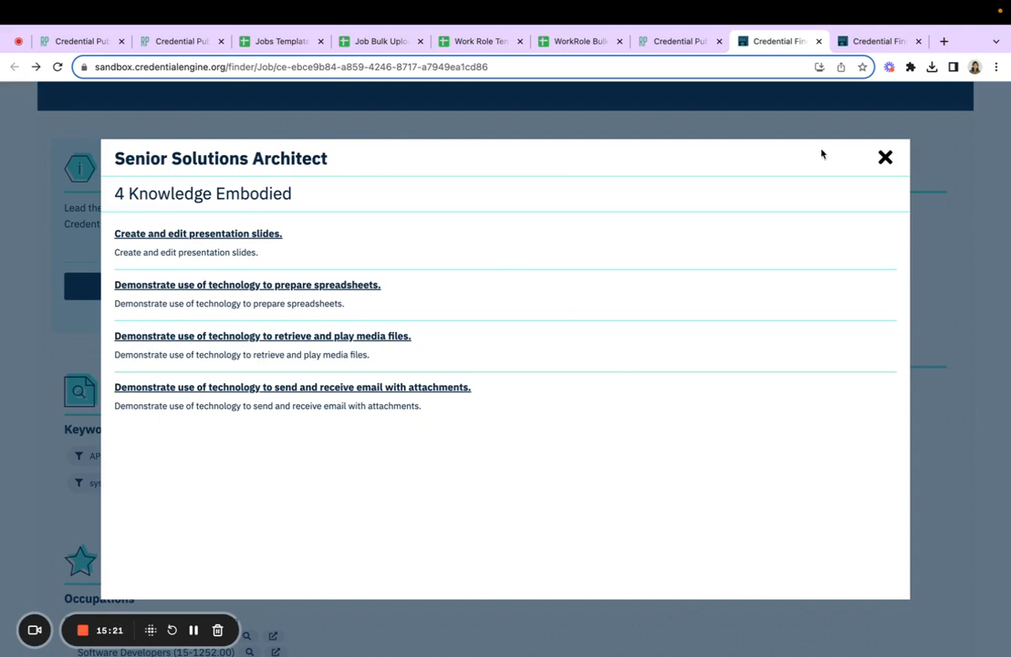
left_click(885, 157)
Open the published Credential Registry Publishing APIs work role in Credential Finder and check its connected Tasks, closing the list
left_click(860, 42)
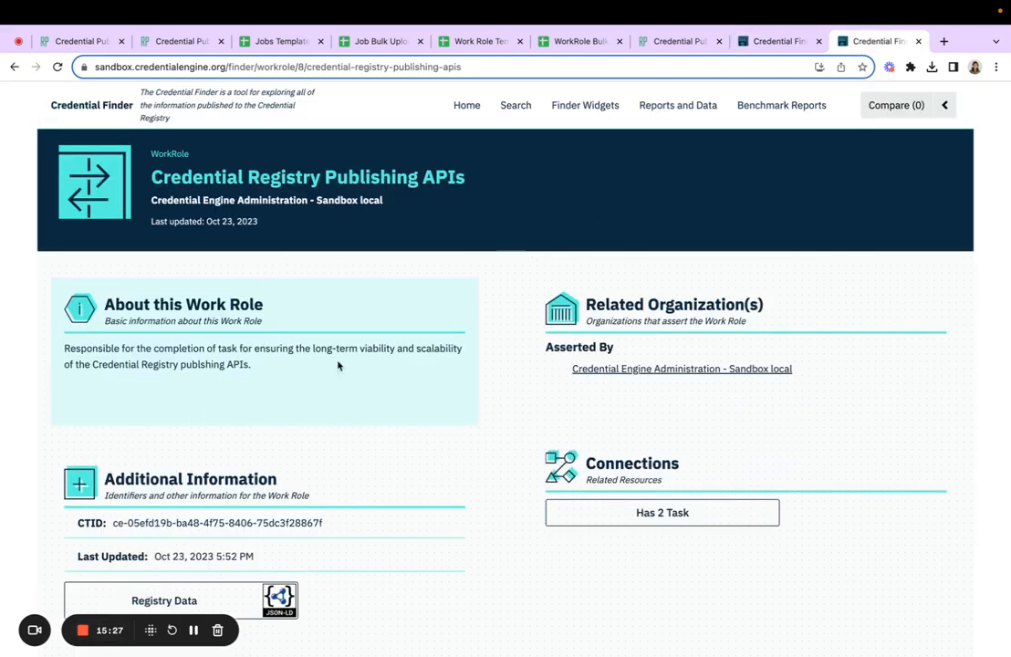
scroll(298, 424, "down", 1)
left_click(597, 474)
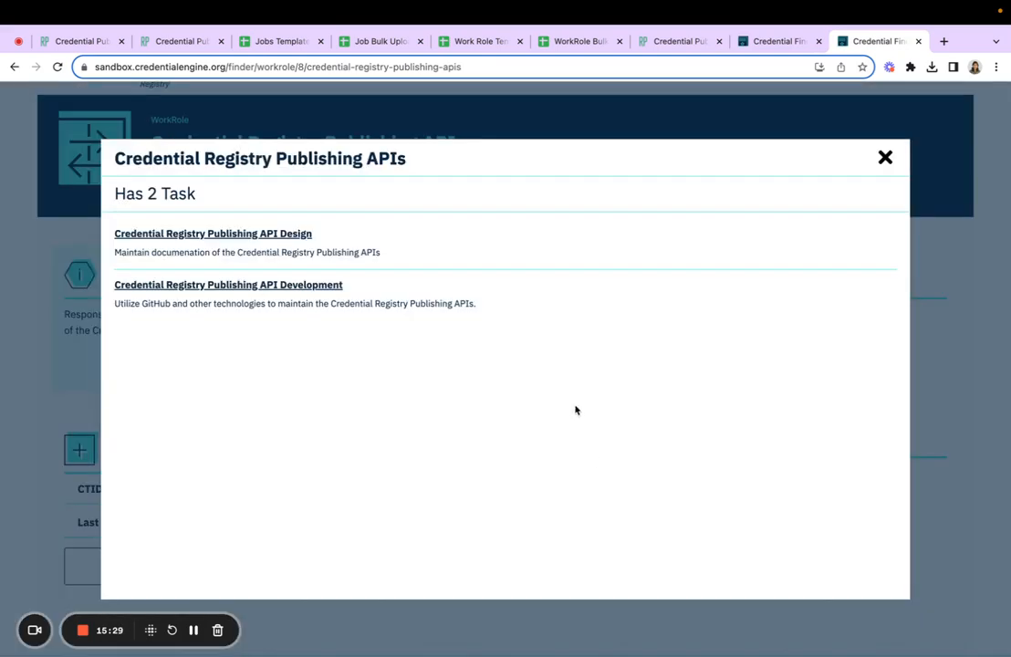
left_click(884, 158)
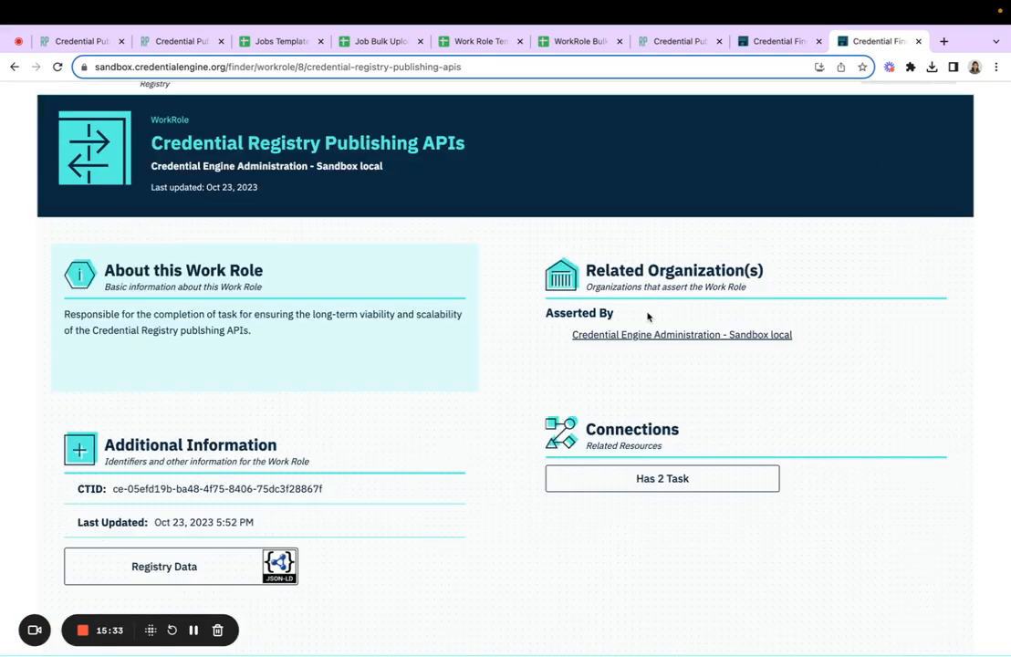